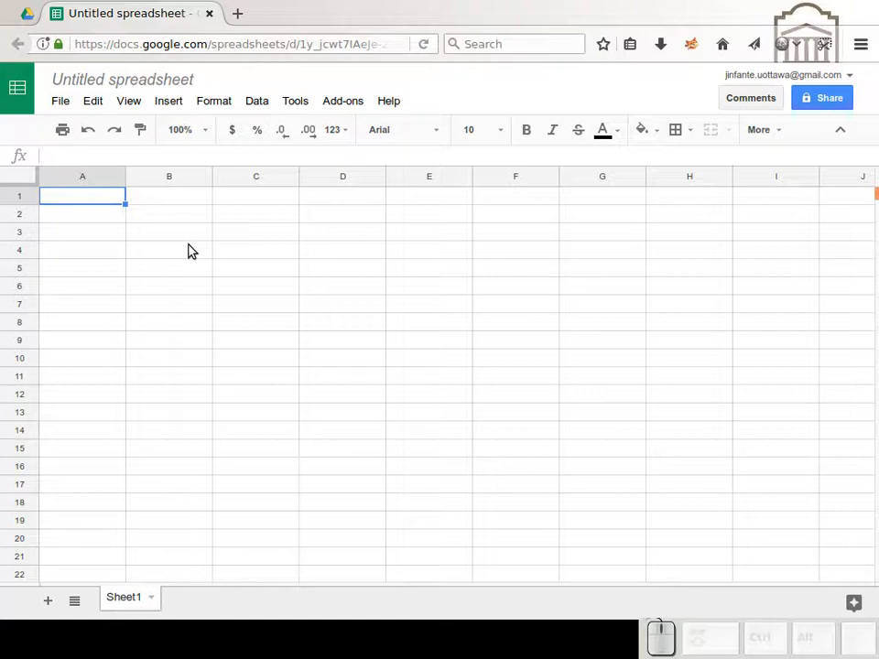
# Step: Add a second sheet to the spreadsheet and rename it variables
pyautogui.click(45, 601)
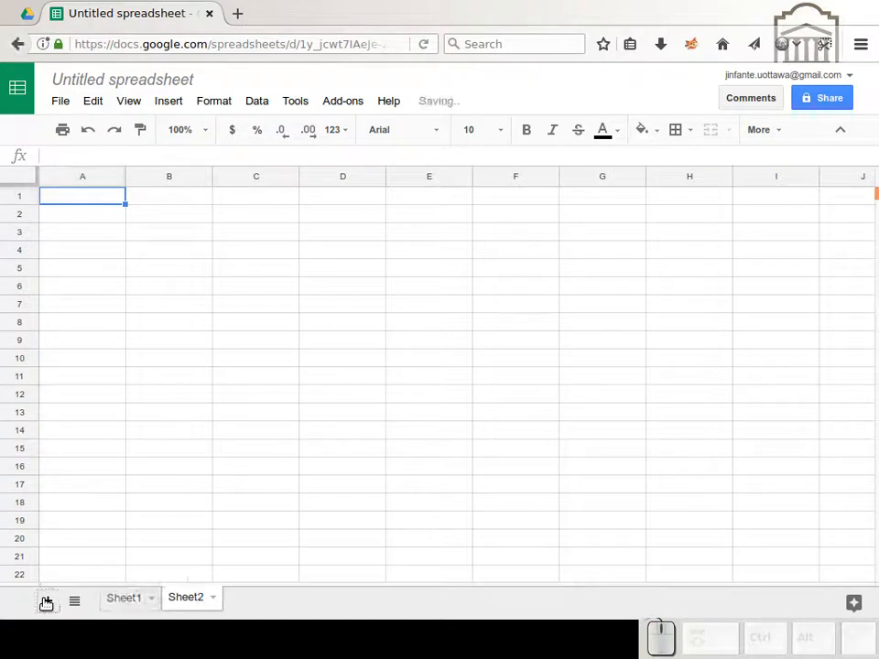
pyautogui.click(214, 600)
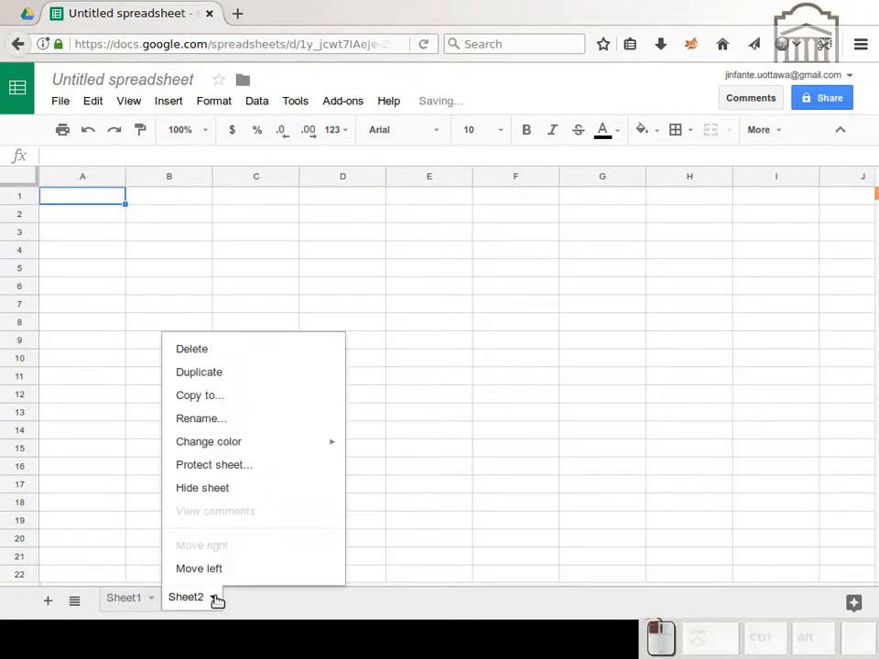
pyautogui.click(220, 419)
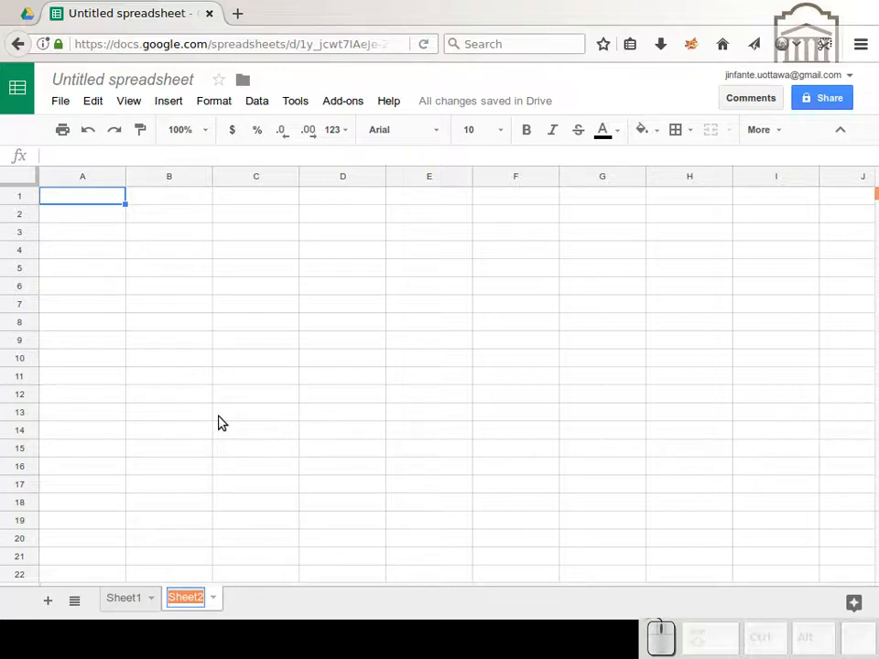
pyautogui.write('variabl')
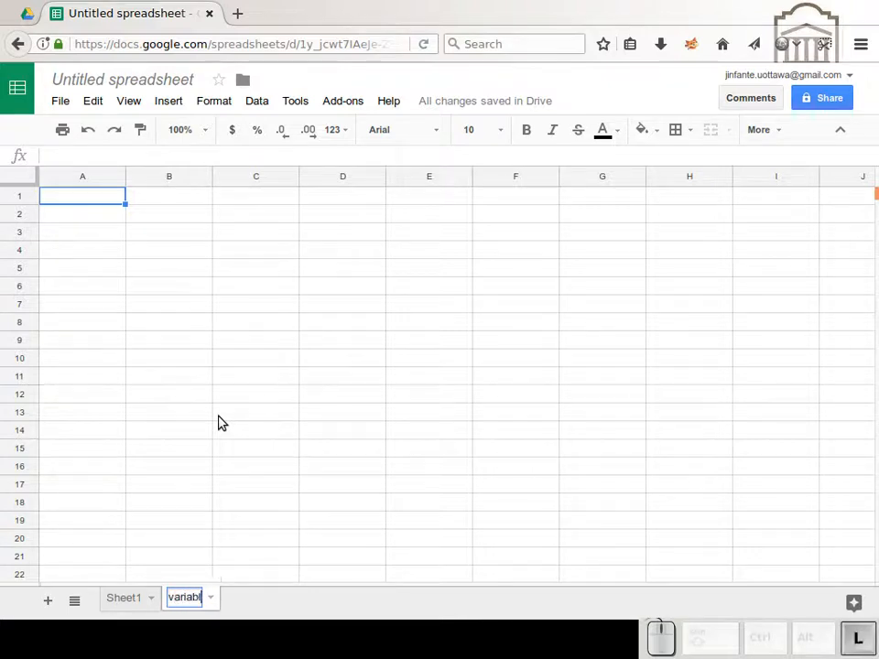
pyautogui.write('es')
pyautogui.press('Return')
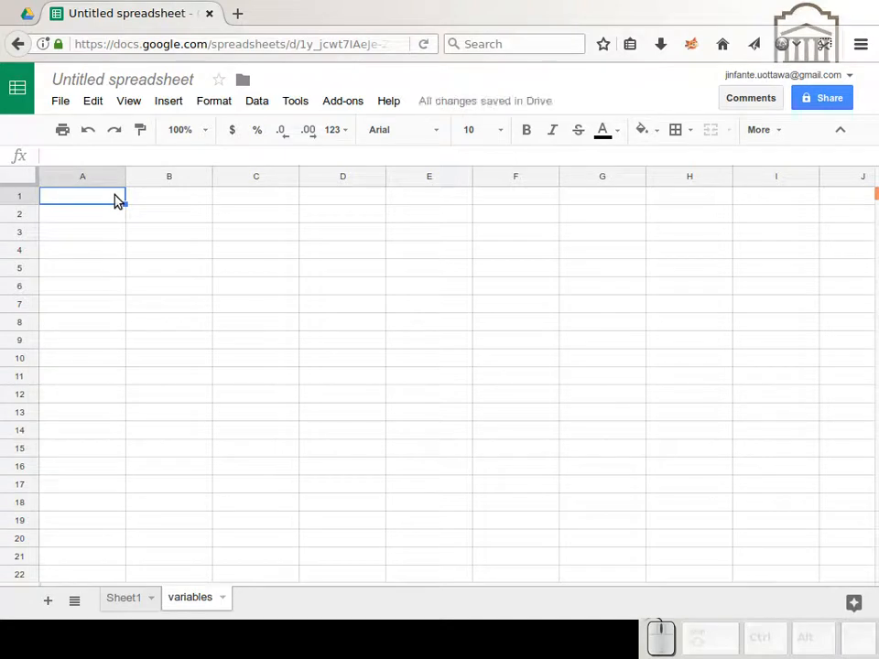
# Step: Enter the label dx in A1 and the value 1 in B1 of the variables sheet
pyautogui.write('dx')
pyautogui.press('Tab')
pyautogui.write('1')
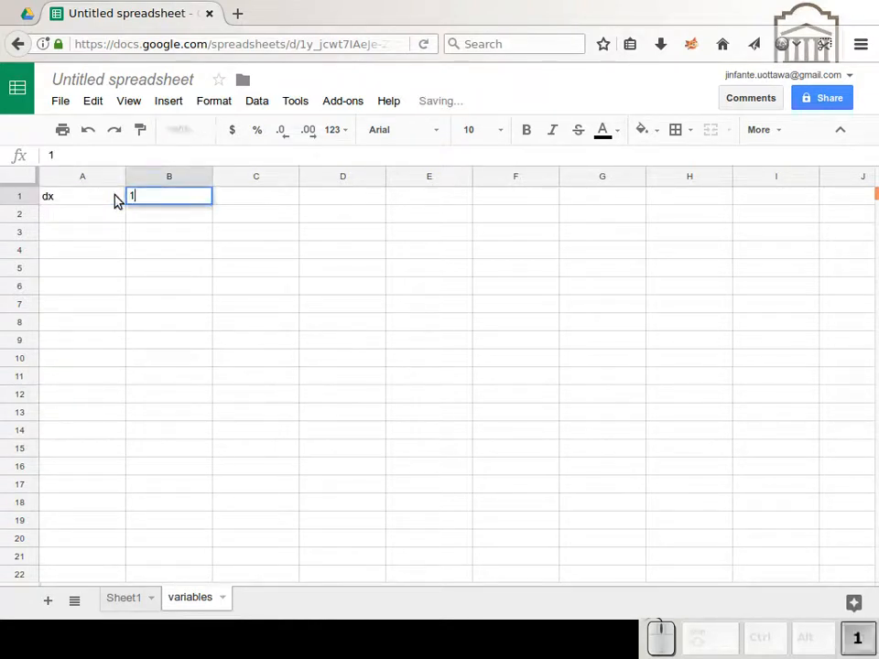
pyautogui.click(213, 215)
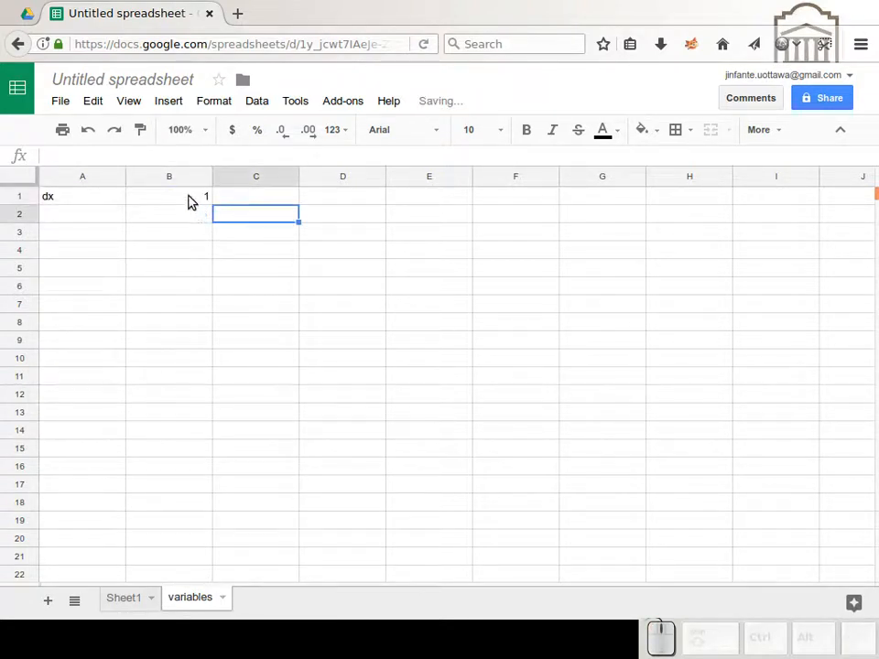
# Step: Define a named range dx for cell B1 of the variables sheet
pyautogui.click(191, 201)
pyautogui.click(253, 104)
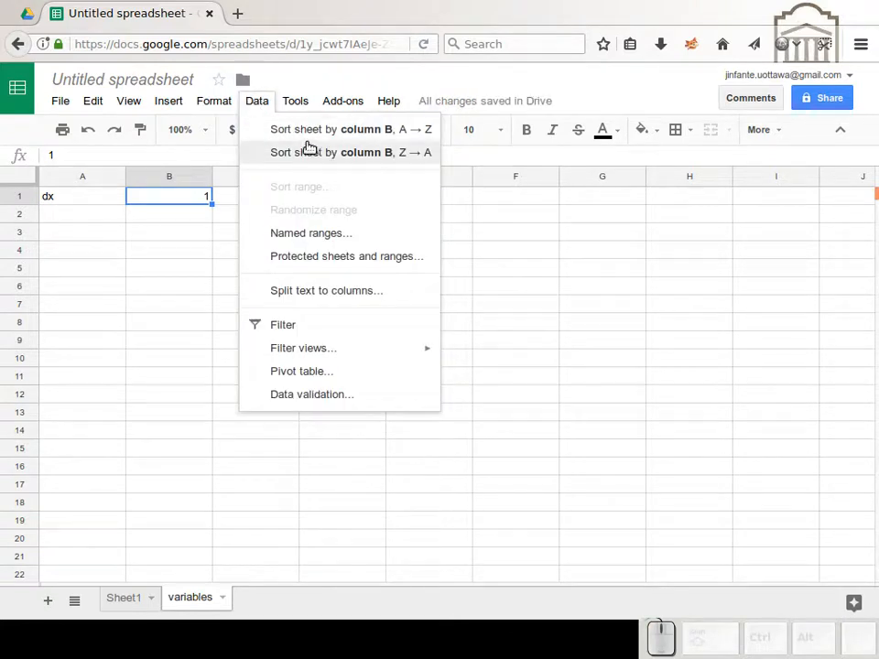
pyautogui.click(311, 232)
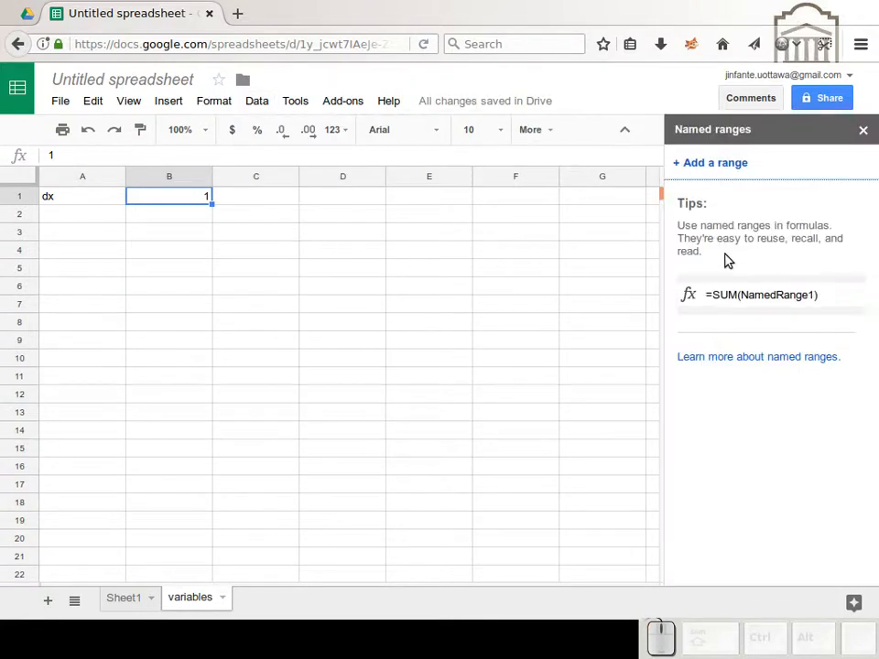
pyautogui.click(721, 164)
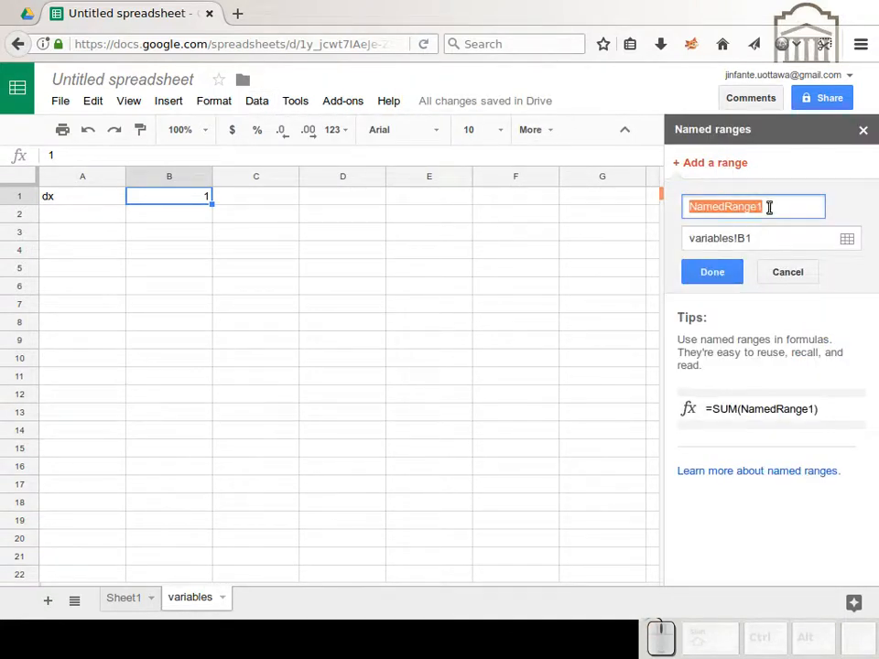
pyautogui.write('dx')
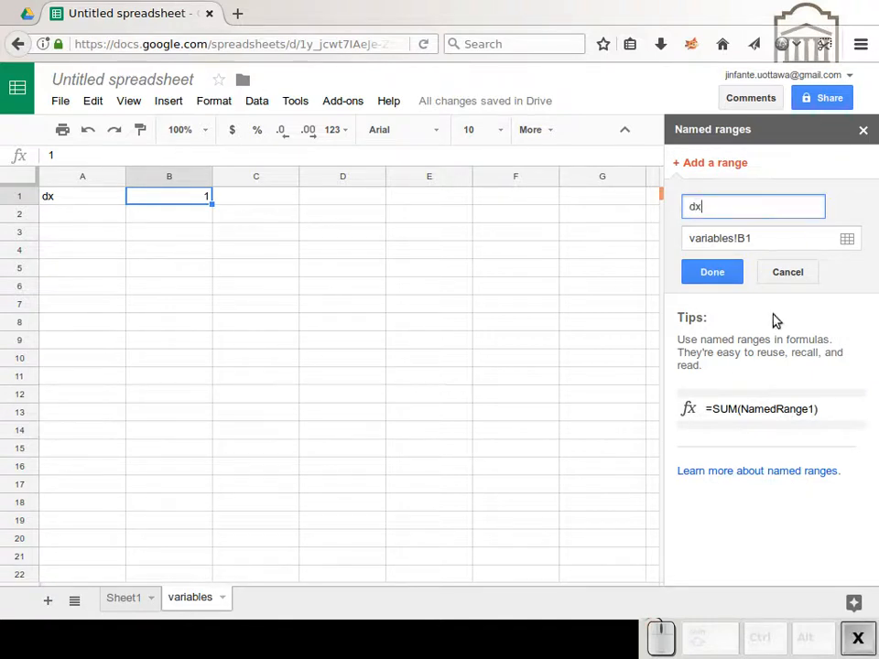
pyautogui.click(712, 273)
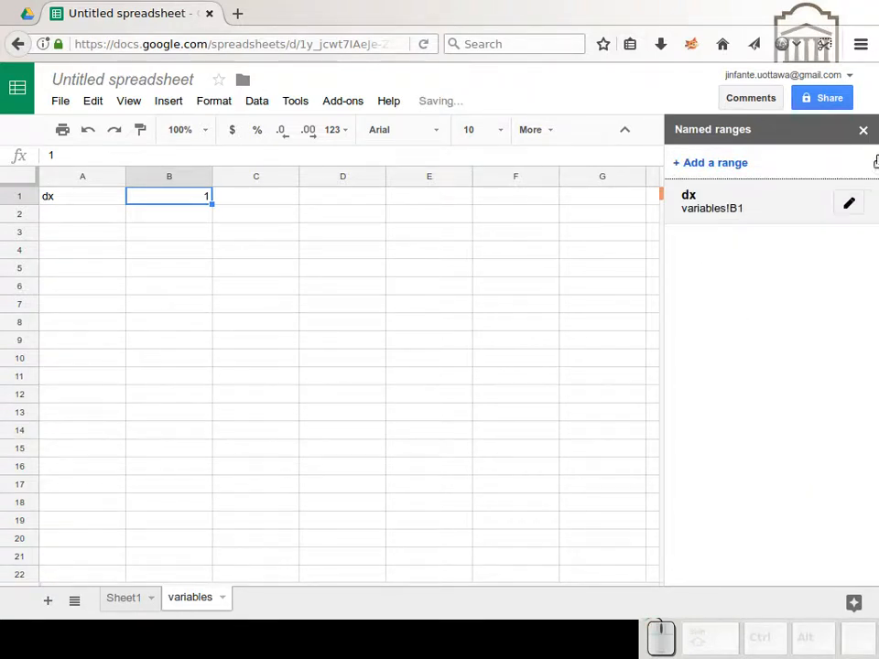
pyautogui.click(863, 130)
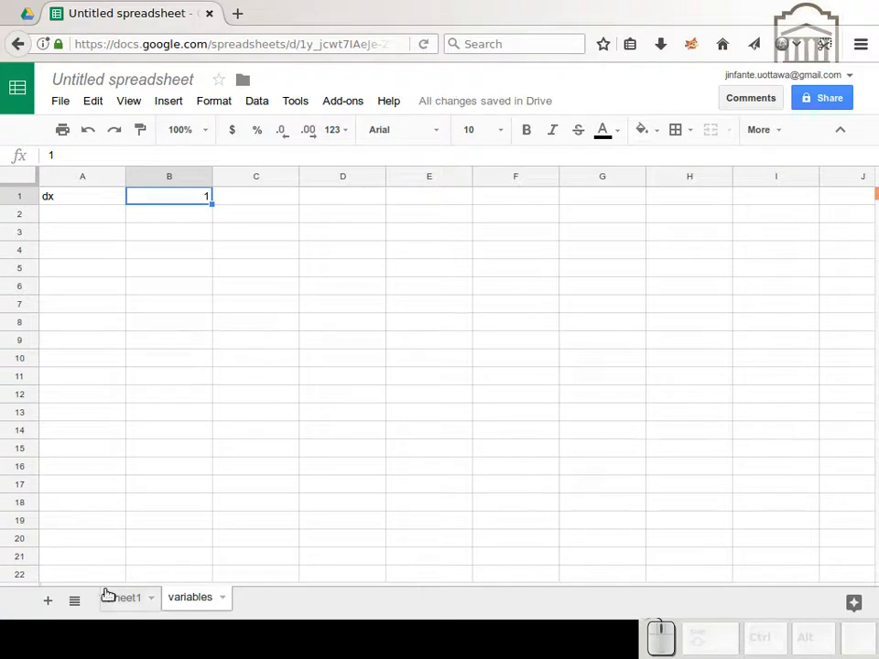
# Step: Enter the column headers x, K and h in A1 to C1 of Sheet1
pyautogui.click(110, 598)
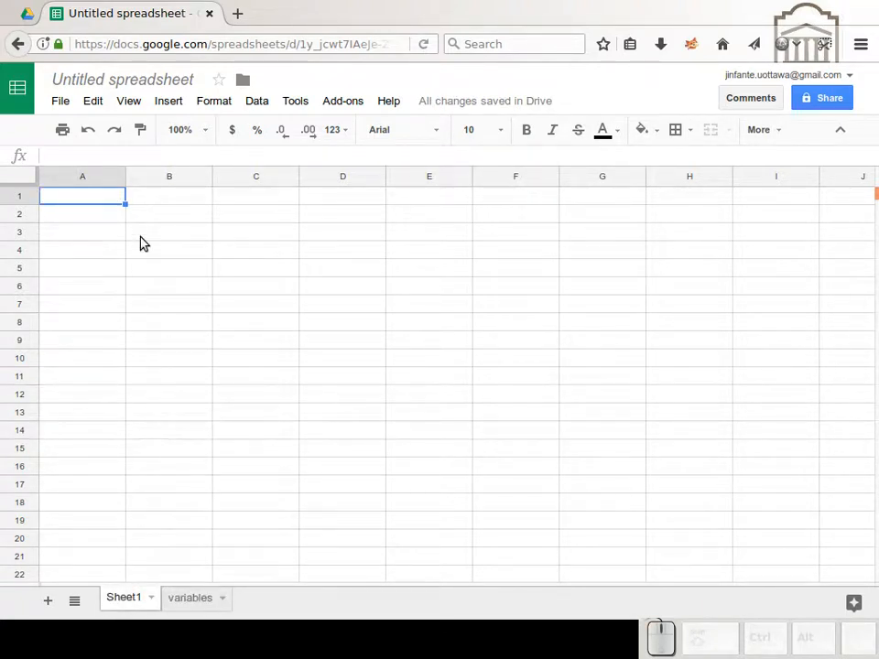
pyautogui.write('x')
pyautogui.press('Right')
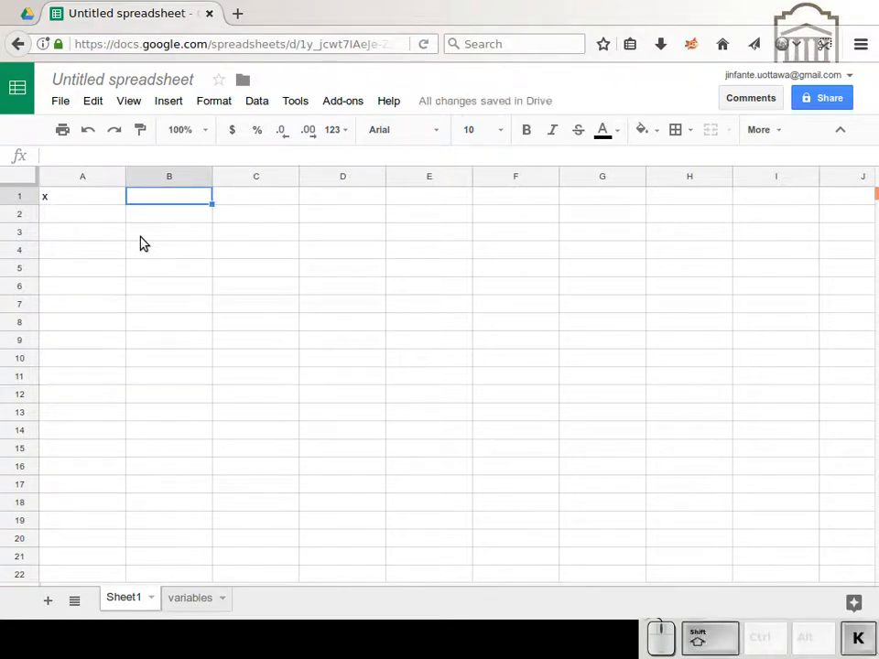
pyautogui.write('K')
pyautogui.press('Tab')
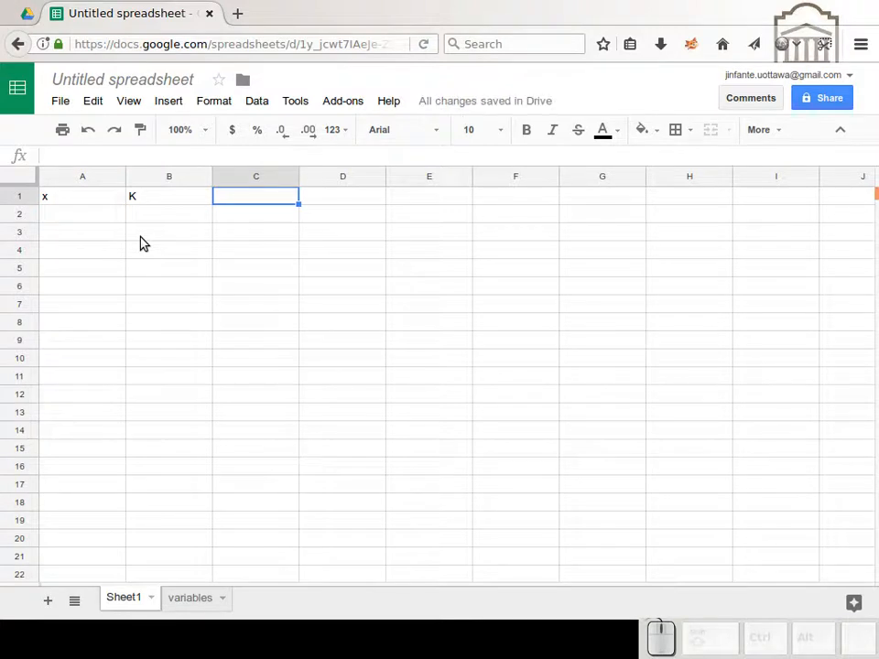
pyautogui.write('h')
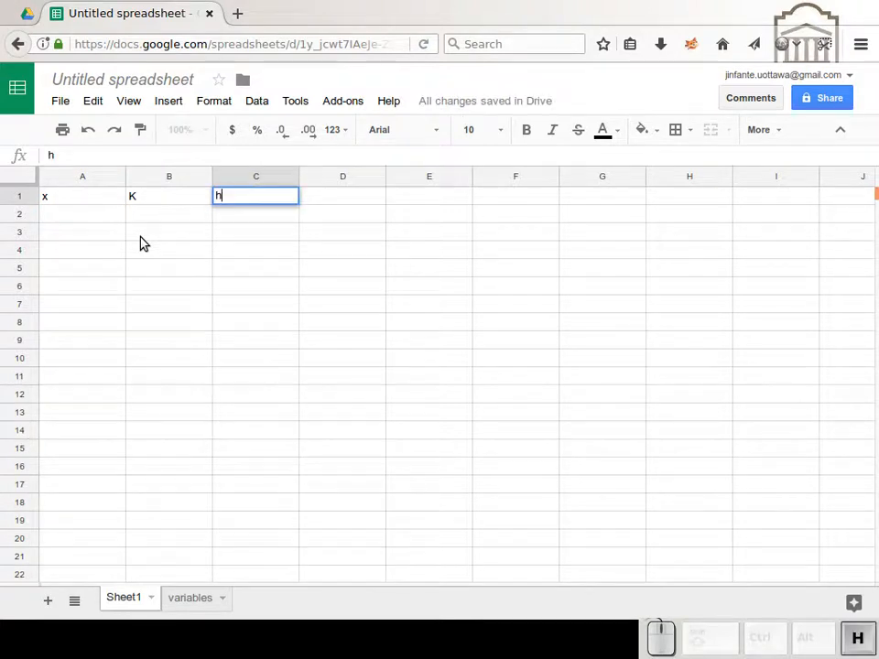
pyautogui.press('Return')
# Step: Start the x column with 0 in A2 and the formula =A2+dx in A3
pyautogui.click(75, 222)
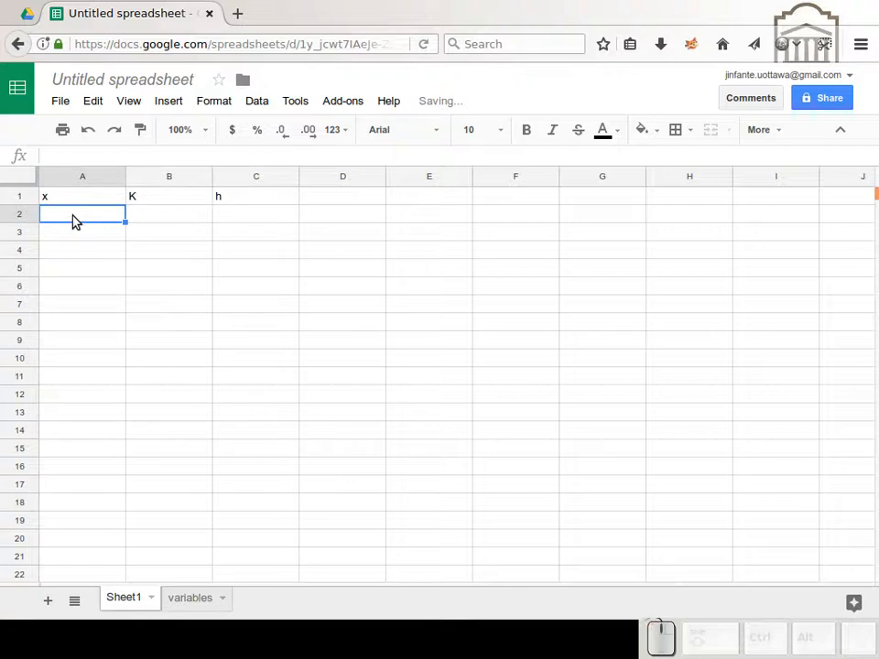
pyautogui.write('0')
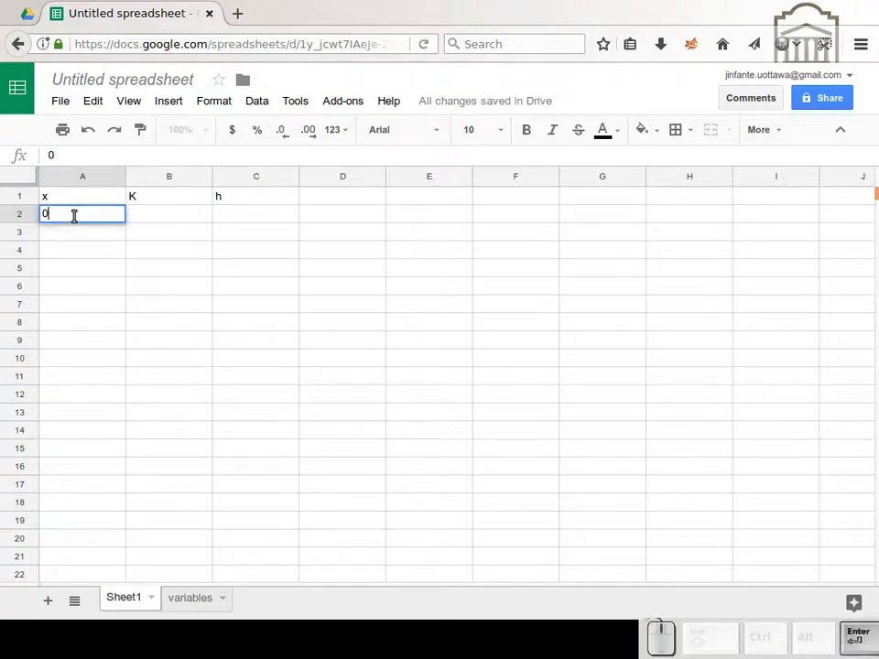
pyautogui.press('Return')
pyautogui.write('=')
pyautogui.press('Up')
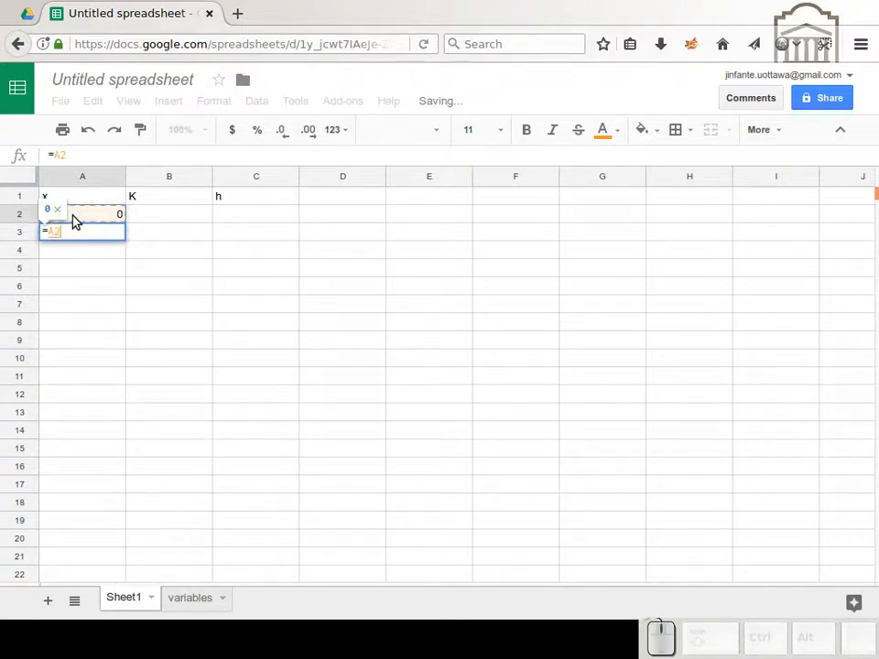
pyautogui.write('+dx')
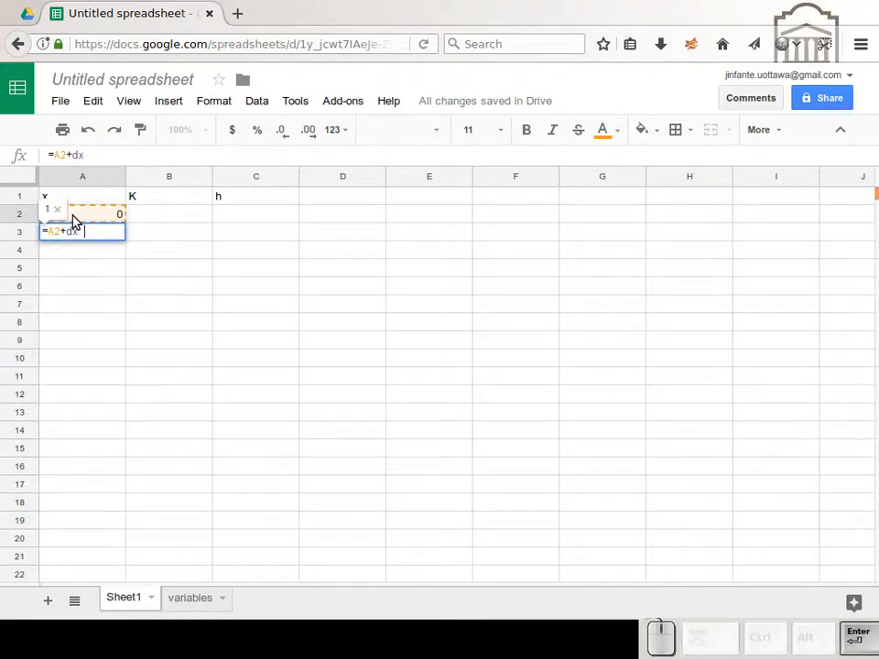
pyautogui.press('Return')
# Step: Copy the formula in A3 down the x column to row 32
pyautogui.press('Up')
pyautogui.hotkey('ctrl', 'c')
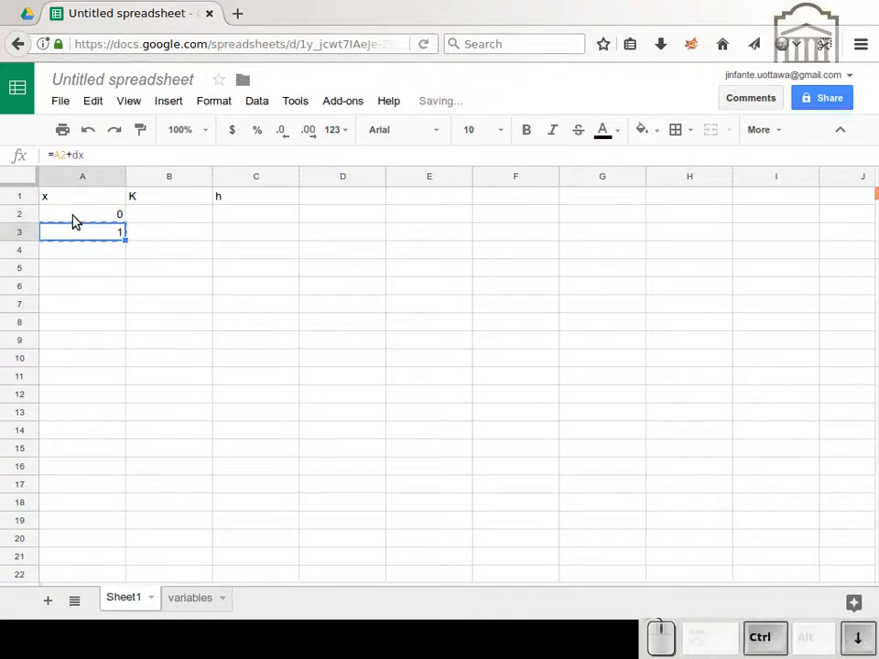
pyautogui.press('Down')
pyautogui.hotkey('shift', 'pagedown')
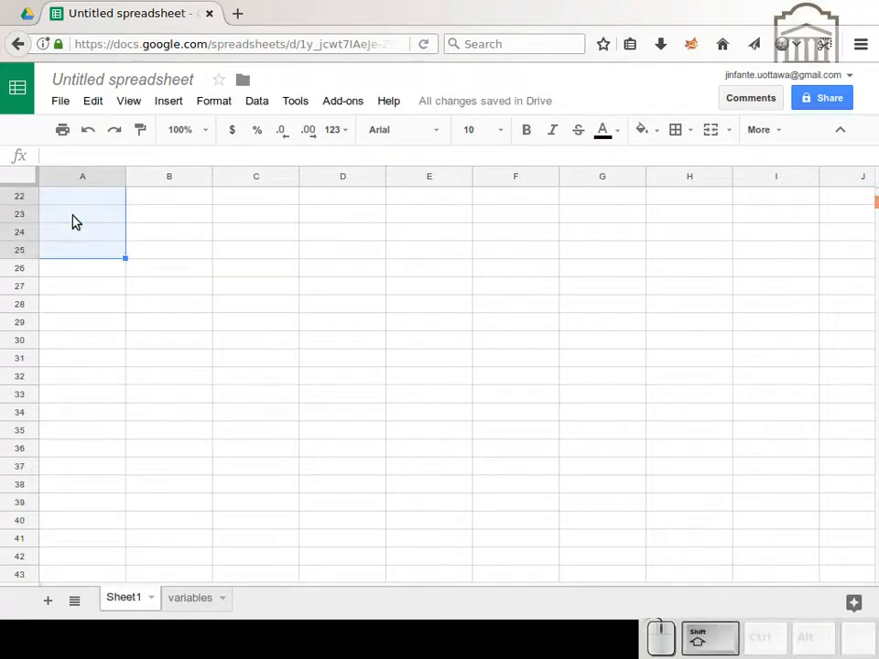
pyautogui.hotkey('shift', 'Down')
pyautogui.hotkey('shift', 'Down')
pyautogui.hotkey('shift', 'Down')
pyautogui.hotkey('shift', 'Down')
pyautogui.hotkey('shift', 'Down')
pyautogui.hotkey('shift', 'Down')
pyautogui.hotkey('shift', 'Down')
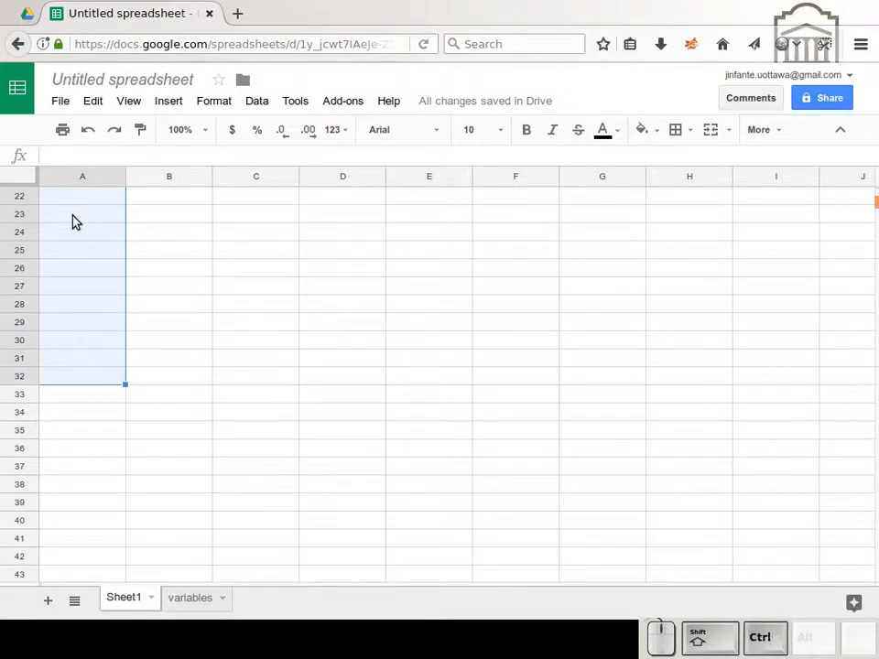
pyautogui.hotkey('ctrl', 'v')
# Step: Enter 0.001 in B2 as the first value of the K column
pyautogui.click(199, 219)
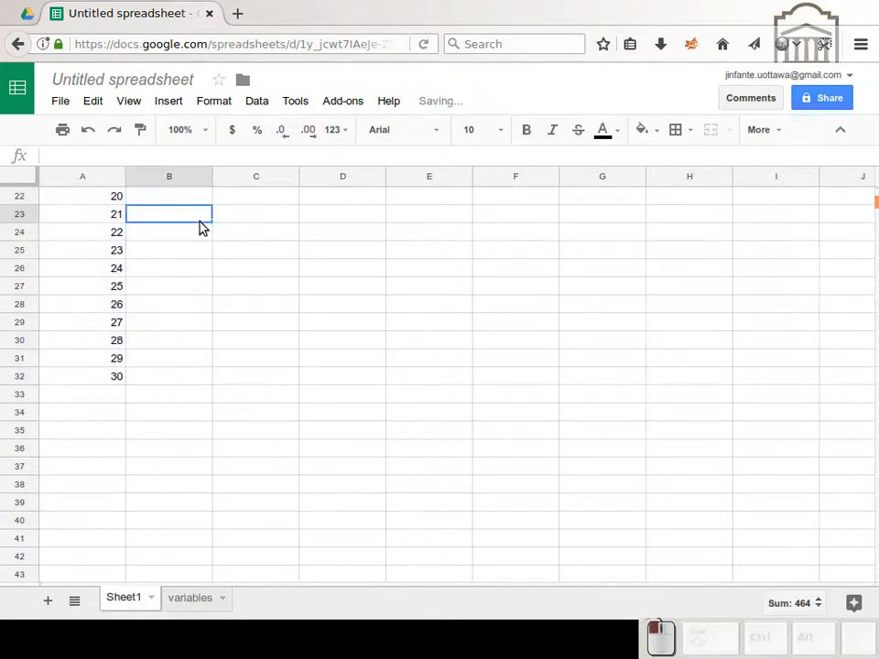
pyautogui.hotkey('ctrl', 'Up')
pyautogui.press('Down')
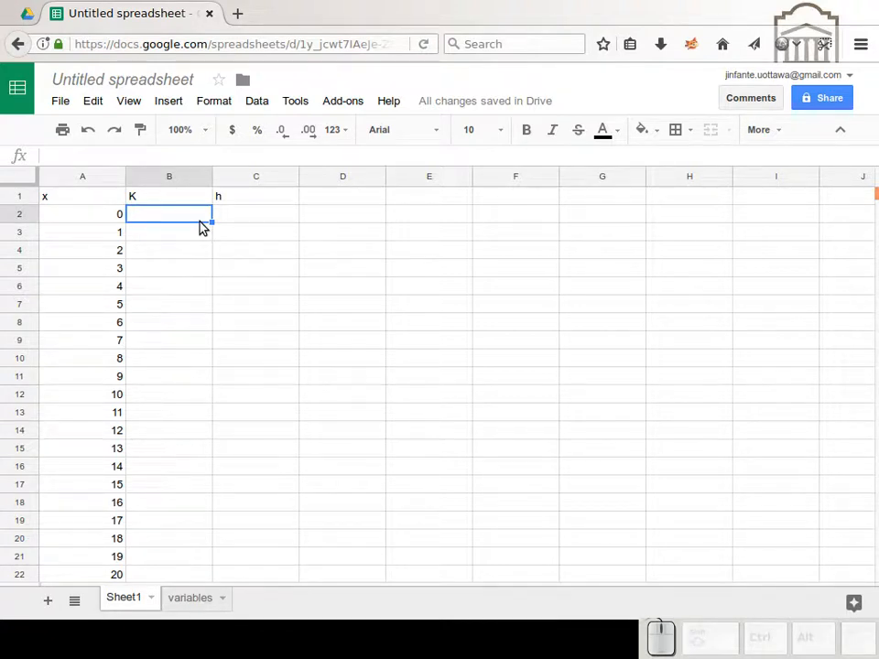
pyautogui.write('0.001')
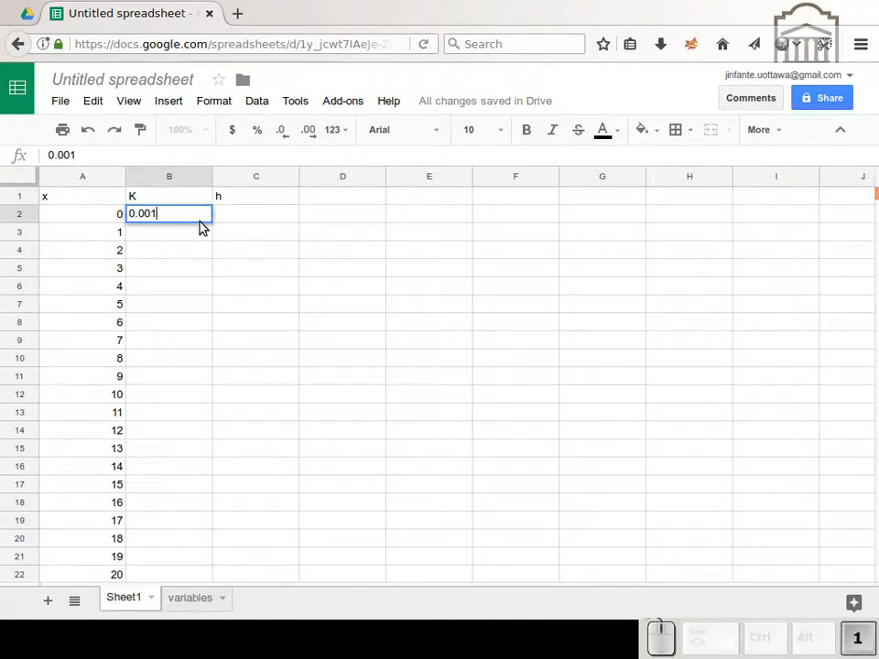
pyautogui.press('Return')
# Step: Copy the K value from B2 down the column to row 32
pyautogui.press('Up')
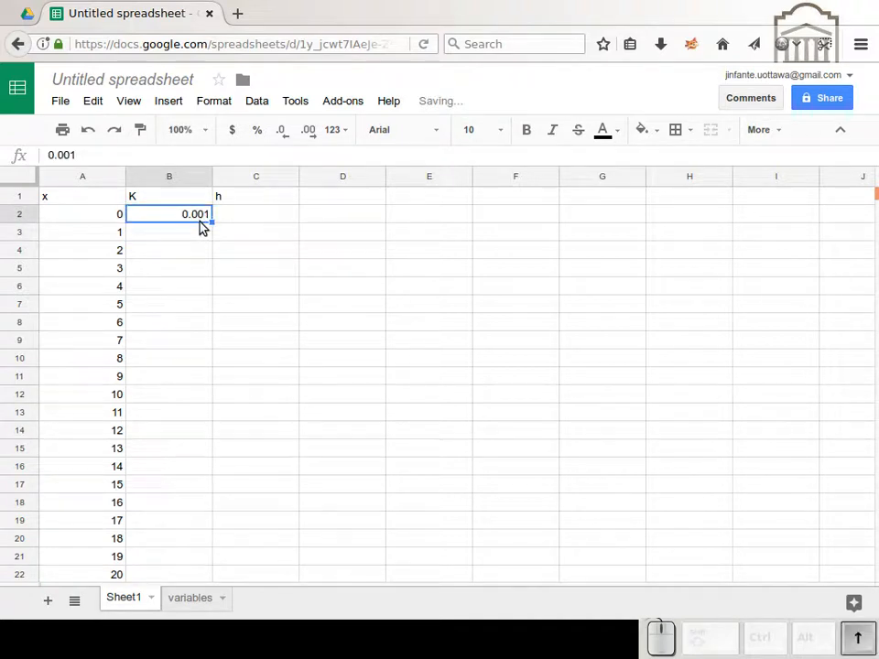
pyautogui.hotkey('ctrl', 'c')
pyautogui.hotkey('ctrl', 'Left')
pyautogui.hotkey('ctrl', 'Down')
pyautogui.press('Right')
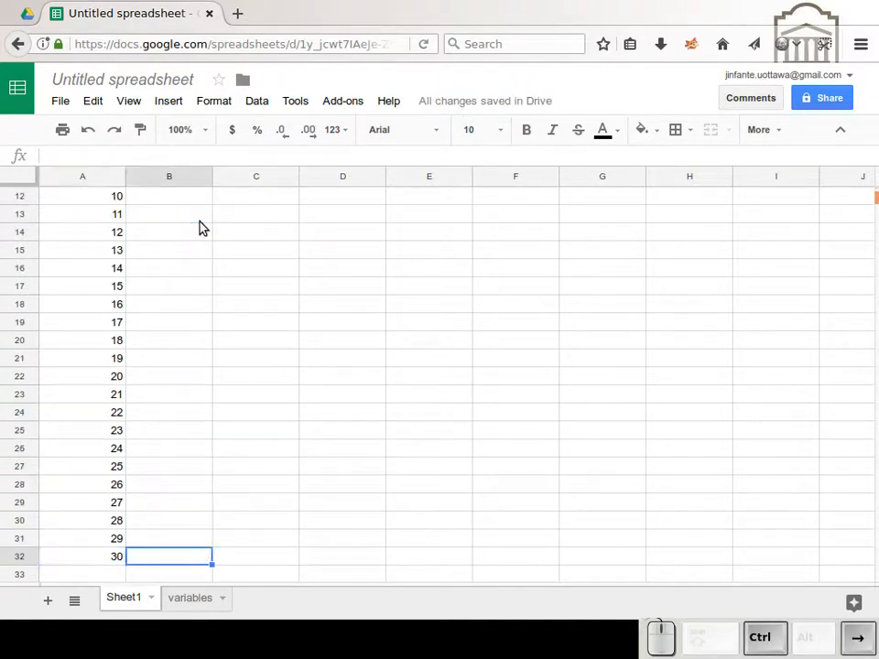
pyautogui.hotkey('ctrl', 'shift', 'Up')
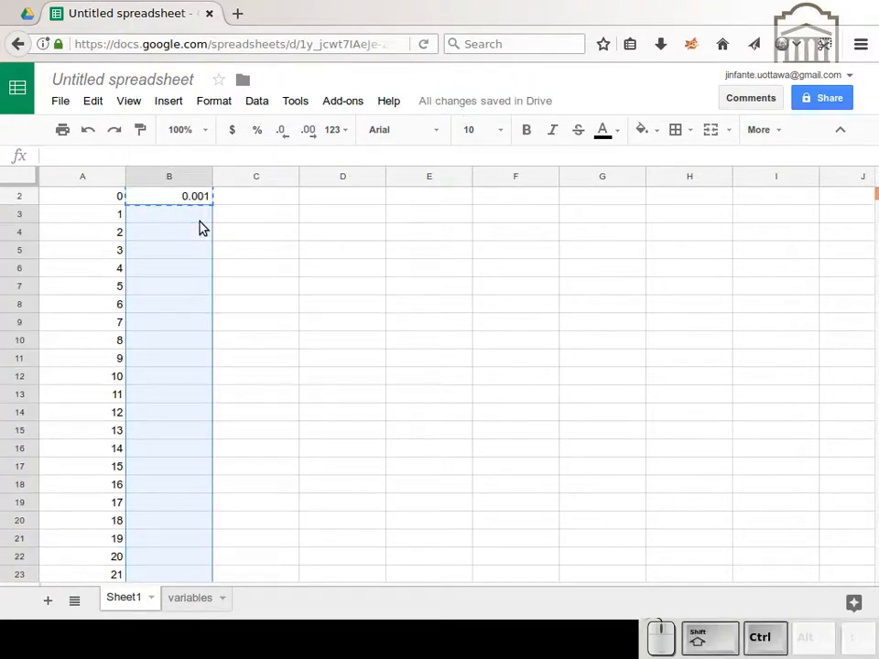
pyautogui.hotkey('ctrl', 'v')
# Step: Enter 5 in C2 as the first value of the h column
pyautogui.hotkey('ctrl', 'Up')
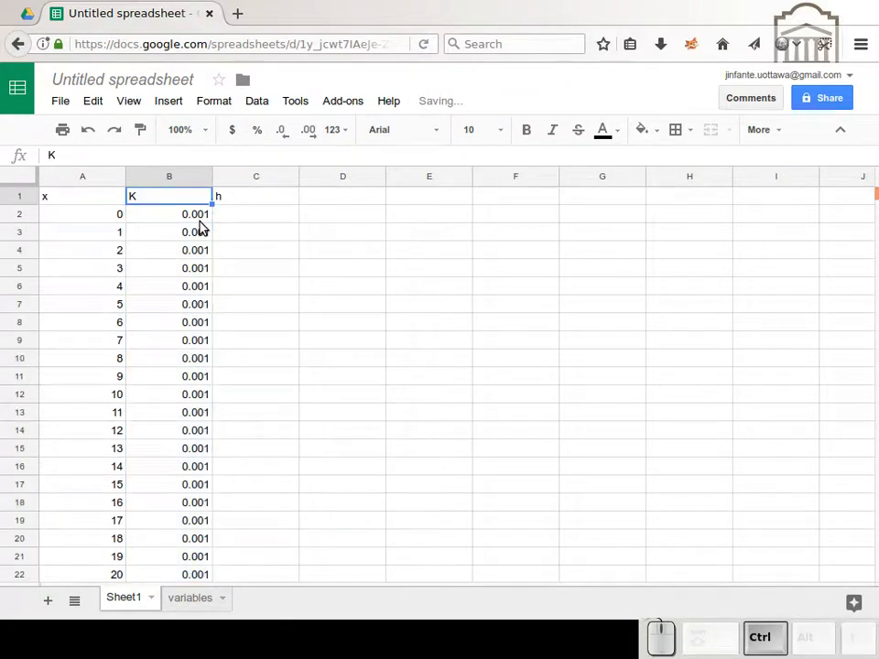
pyautogui.press('Right')
pyautogui.press('Down')
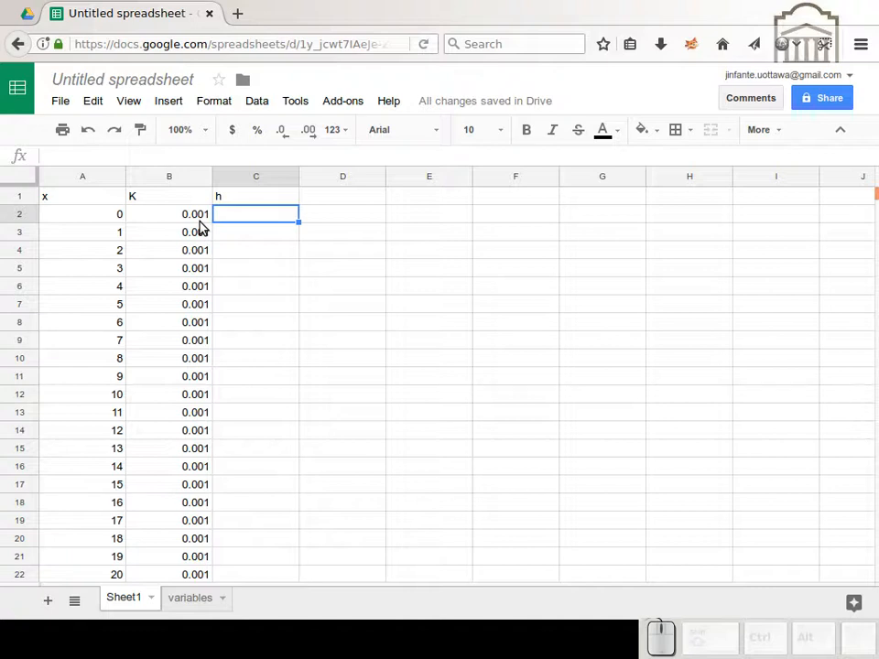
pyautogui.write('5')
pyautogui.press('Return')
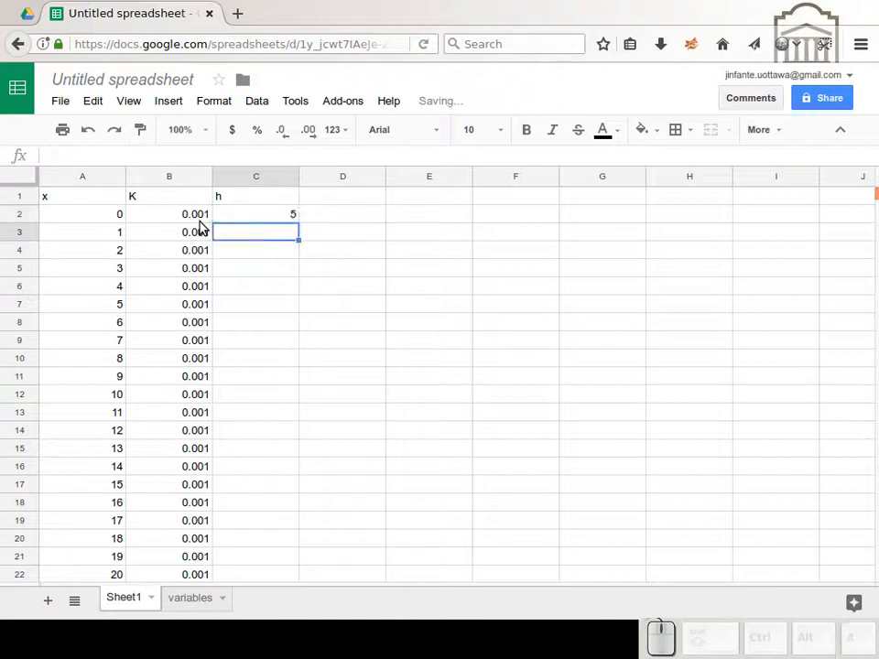
# Step: Enter 1 in C32 at the end of the h column and 3 in C31 above it
pyautogui.press('Left')
pyautogui.hotkey('ctrl', 'Down')
pyautogui.press('Right')
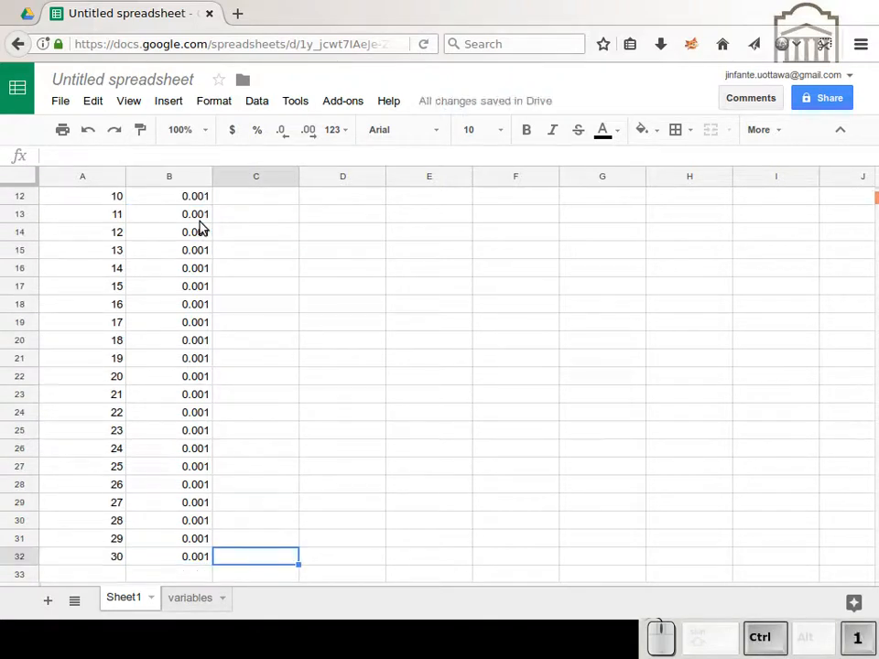
pyautogui.write('1')
pyautogui.press('Up')
pyautogui.write('3')
pyautogui.press('Up')
pyautogui.hotkey('ctrl', 'Down')
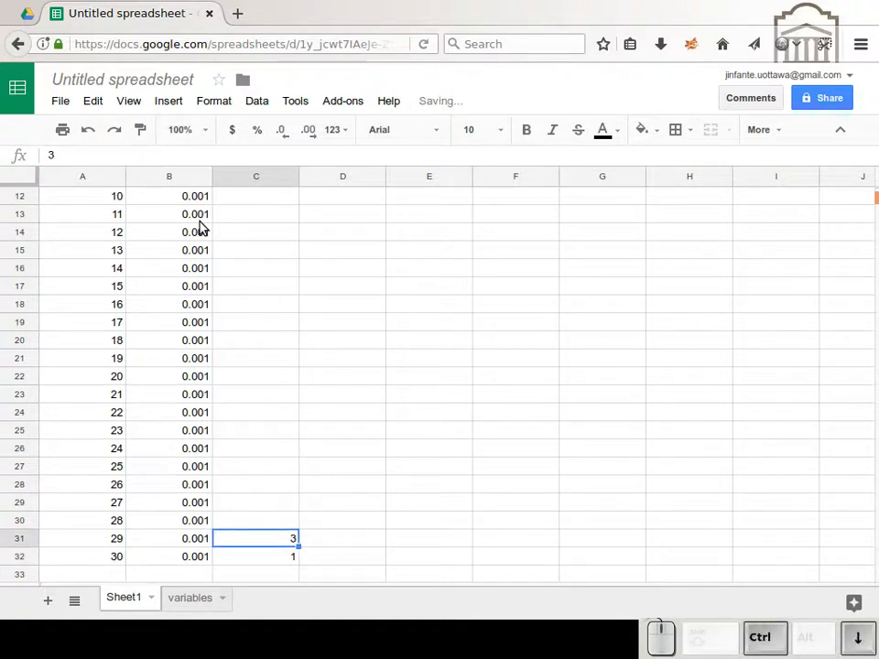
# Step: Fill the empty h cells from C3 to C30 with the value 3
pyautogui.press('Up')
pyautogui.hotkey('ctrl', 'shift', 'Up')
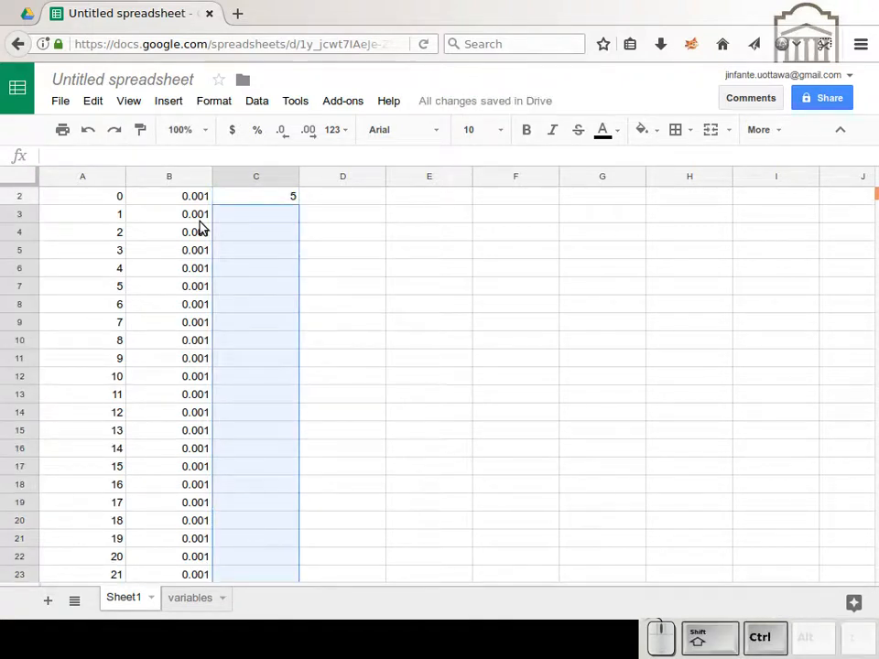
pyautogui.hotkey('ctrl', 'shift', 'v')
pyautogui.press('Up')
pyautogui.hotkey('ctrl', 'Up')
pyautogui.press('Down')
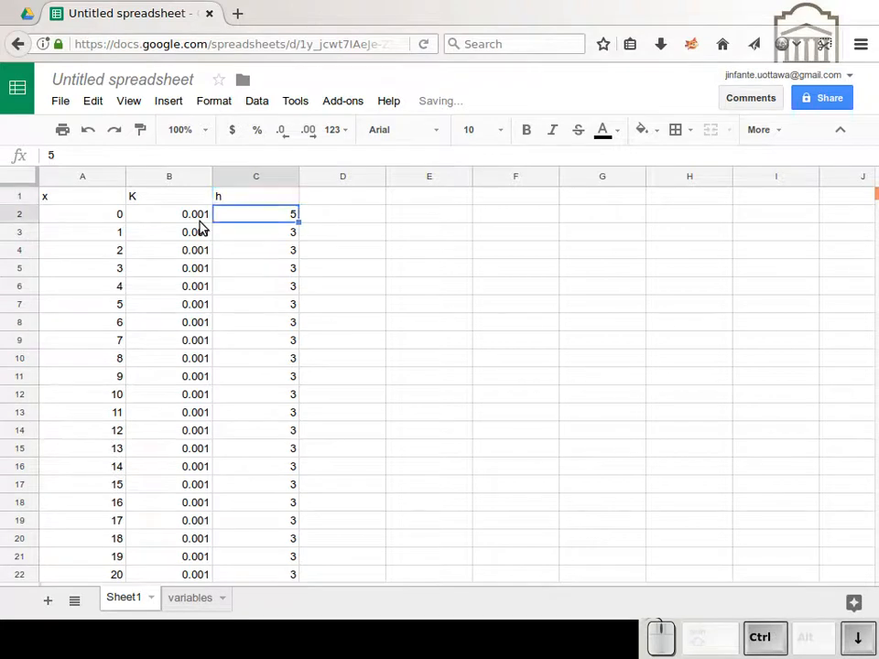
# Step: Enter the formula =(B2*C2+B3*C4)*dx/(B2+B3) in C3 of the h column
pyautogui.press('Down')
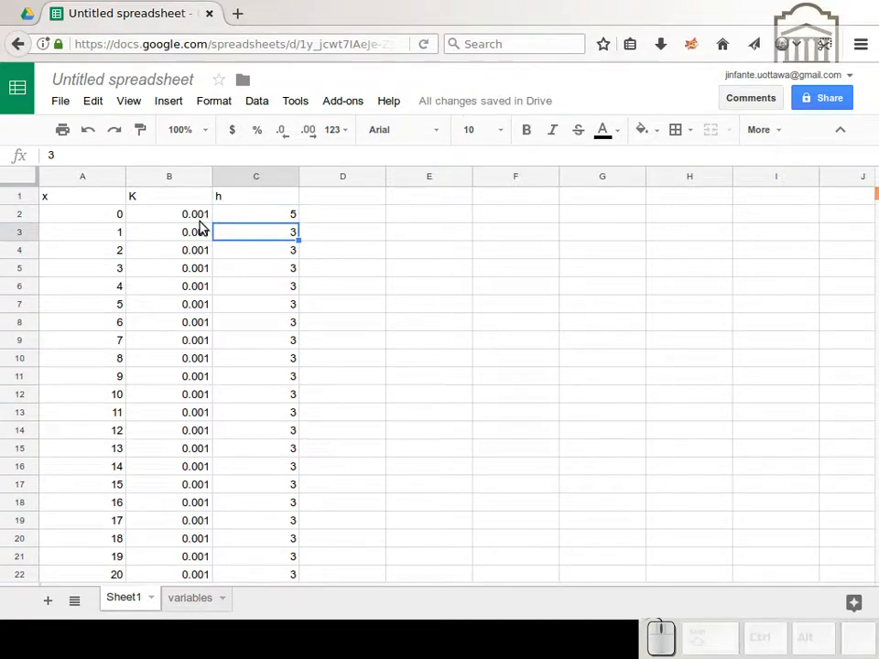
pyautogui.write('=(')
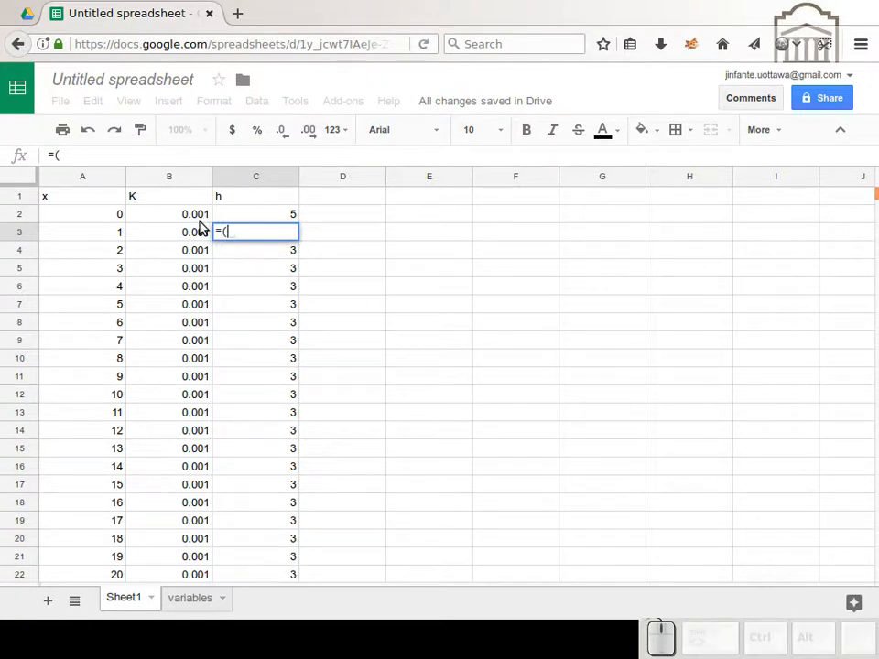
pyautogui.press('Left')
pyautogui.press('Up')
pyautogui.write('*')
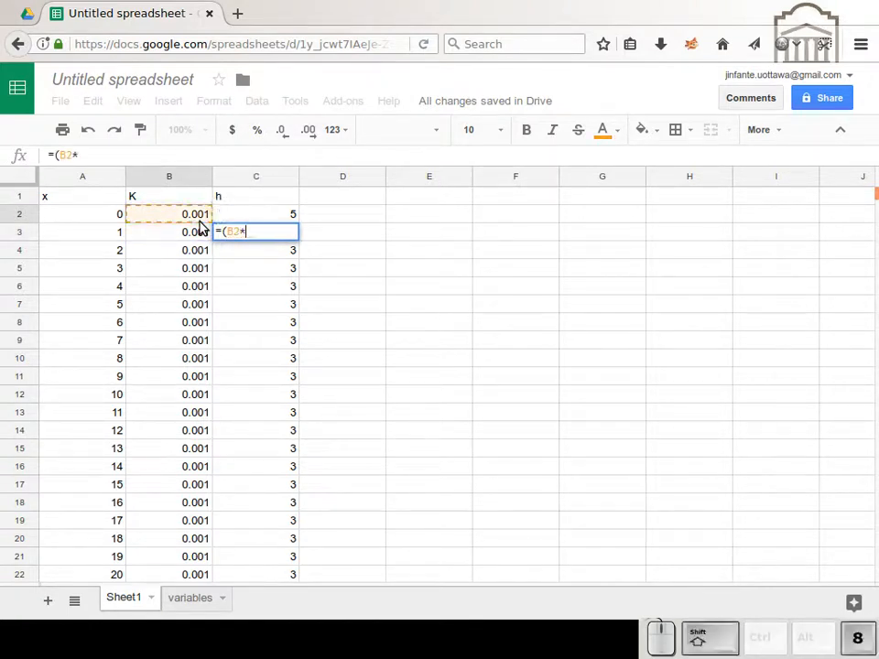
pyautogui.press('Right')
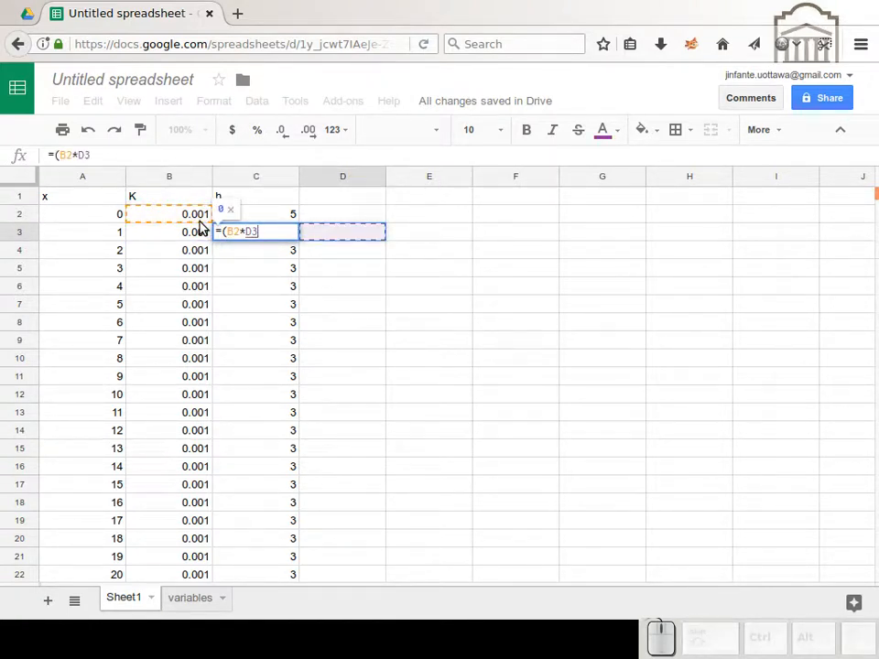
pyautogui.press('Left')
pyautogui.press('Up')
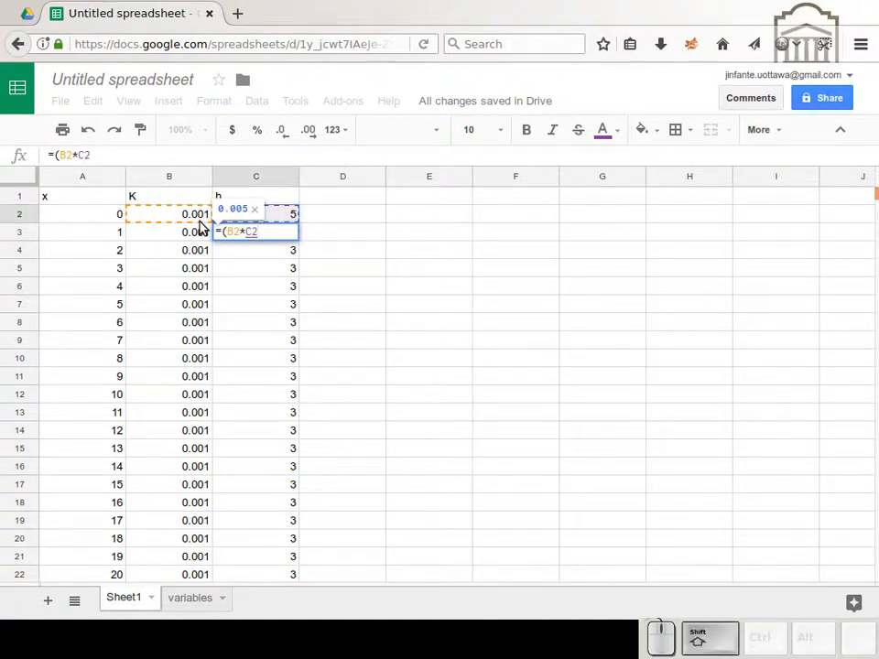
pyautogui.write('+')
pyautogui.press('Left')
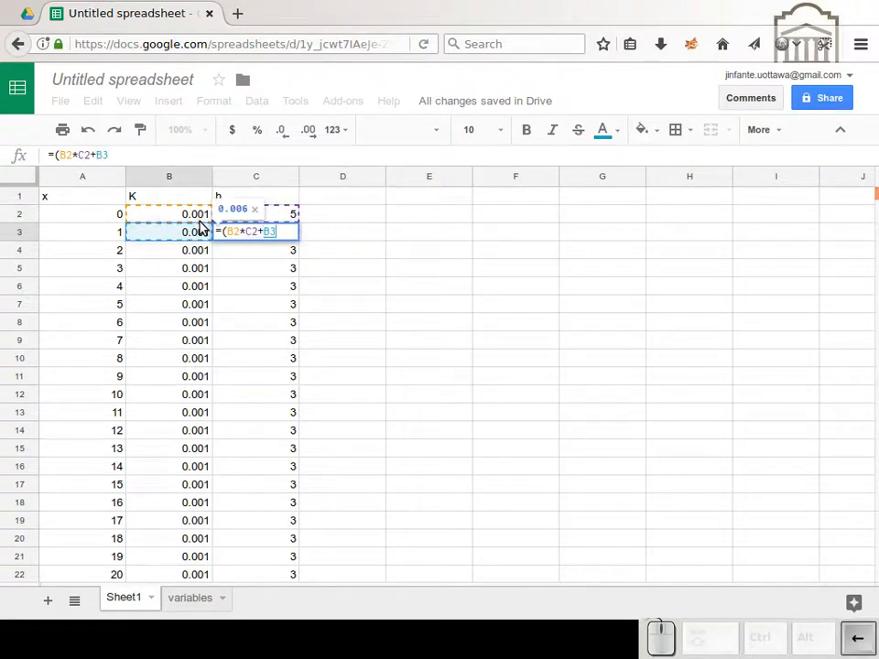
pyautogui.write('*')
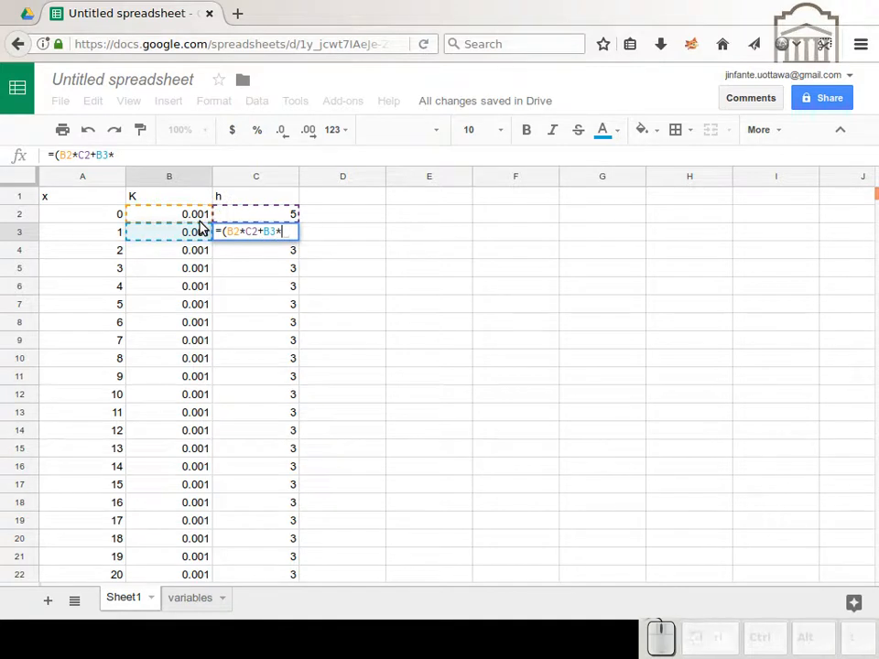
pyautogui.press('Down')
pyautogui.write(')*dx/')
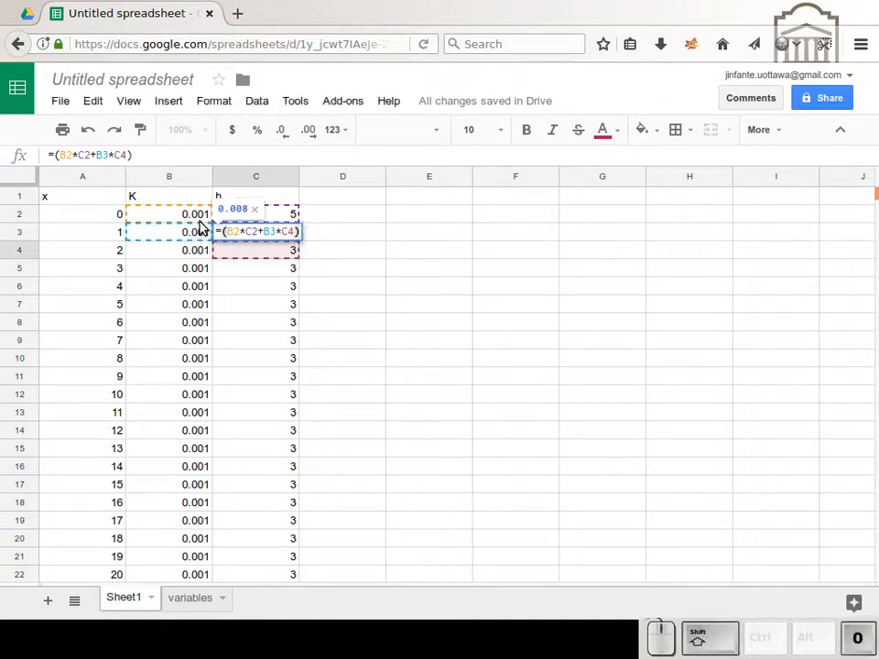
pyautogui.write('(')
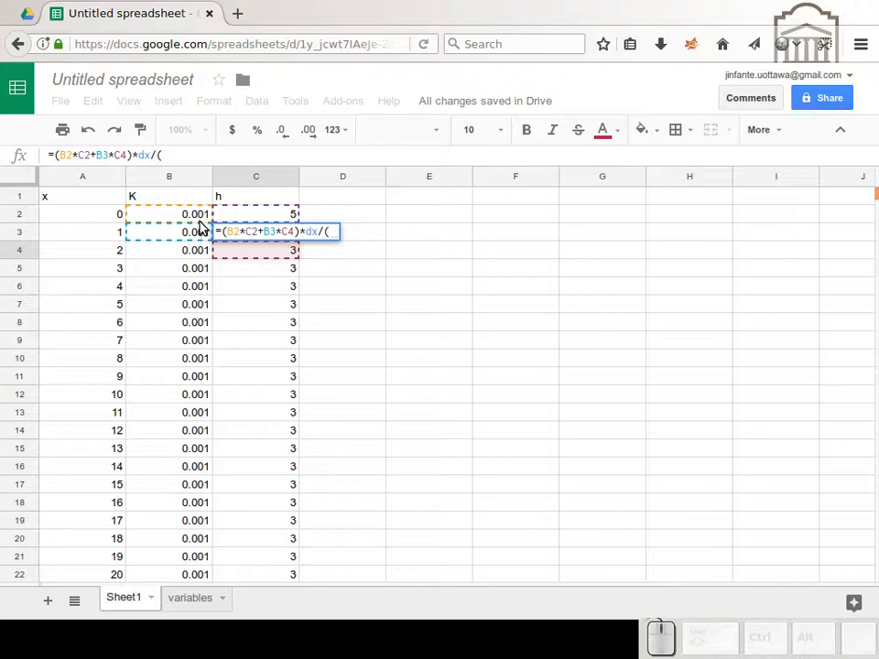
pyautogui.press('Left')
pyautogui.press('Up')
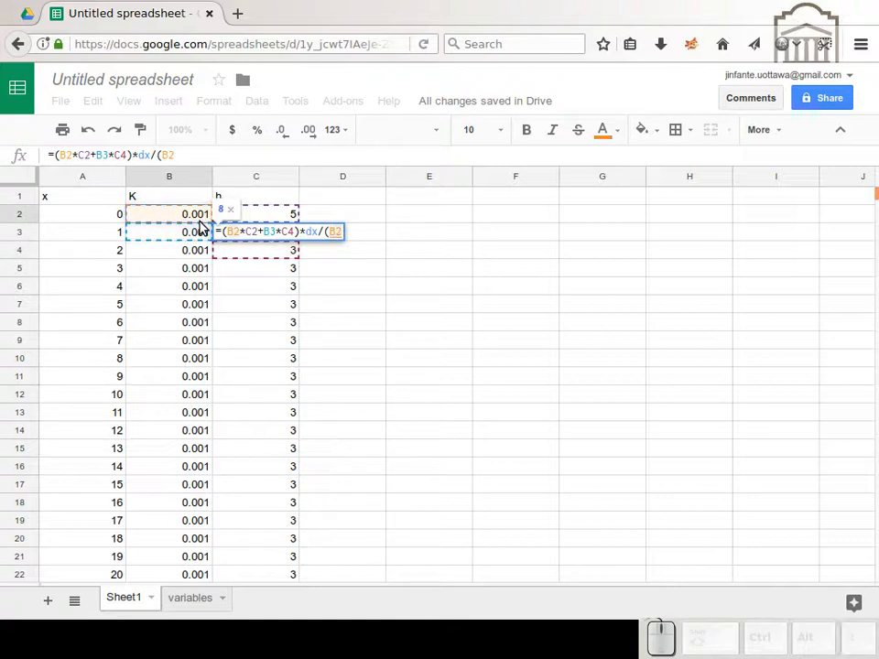
pyautogui.write('+')
pyautogui.press('Left')
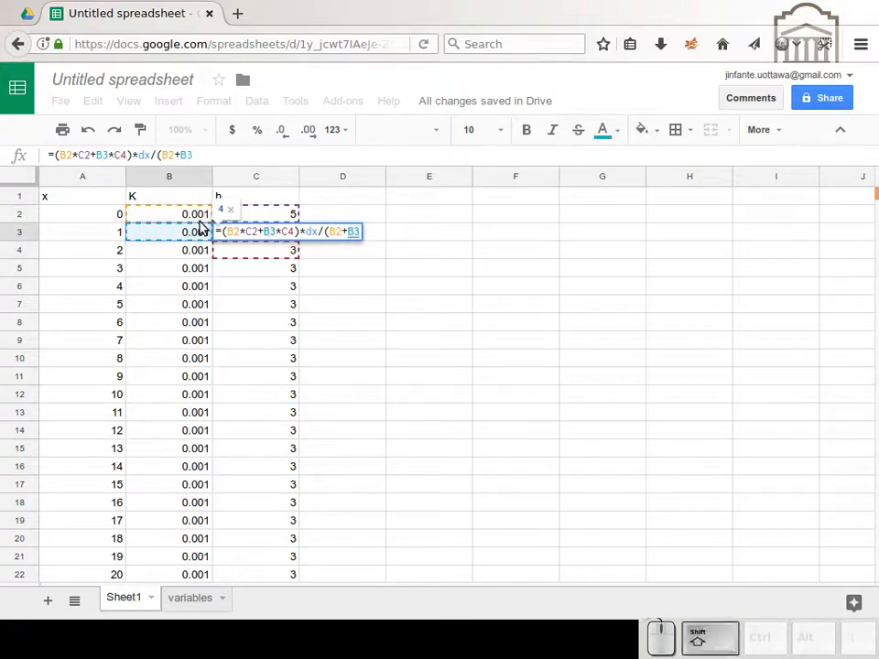
pyautogui.write(')')
pyautogui.press('Return')
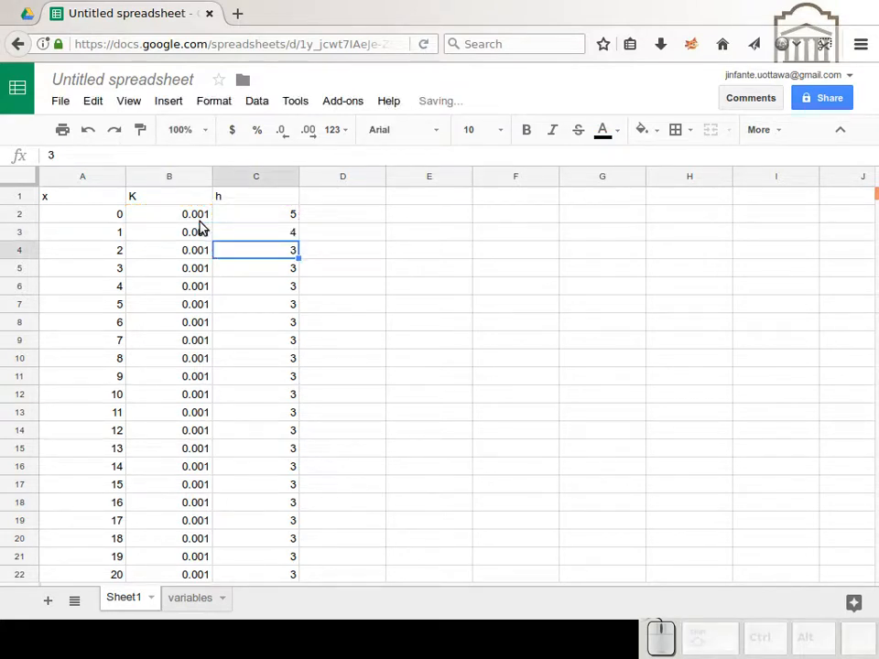
# Step: Copy the h formula from C3 into C4
pyautogui.press('Up')
pyautogui.hotkey('ctrl', 'c')
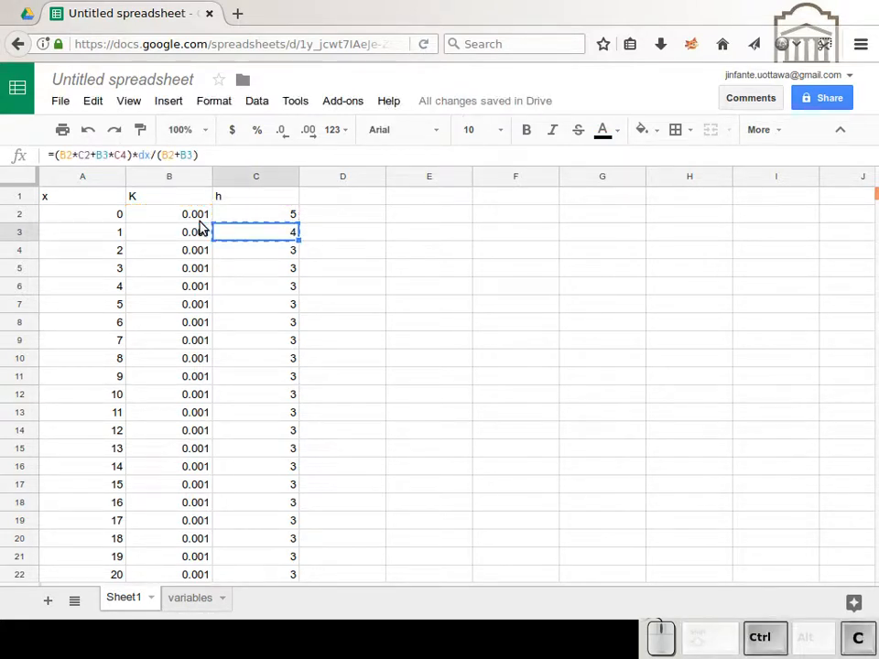
pyautogui.press('Down')
pyautogui.hotkey('ctrl', 'v')
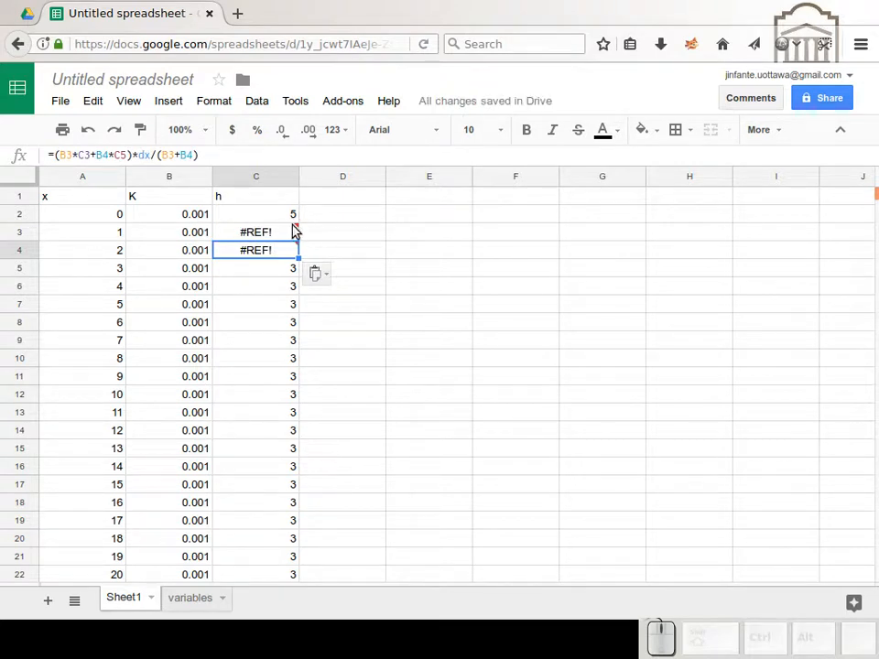
pyautogui.moveTo(298, 230)
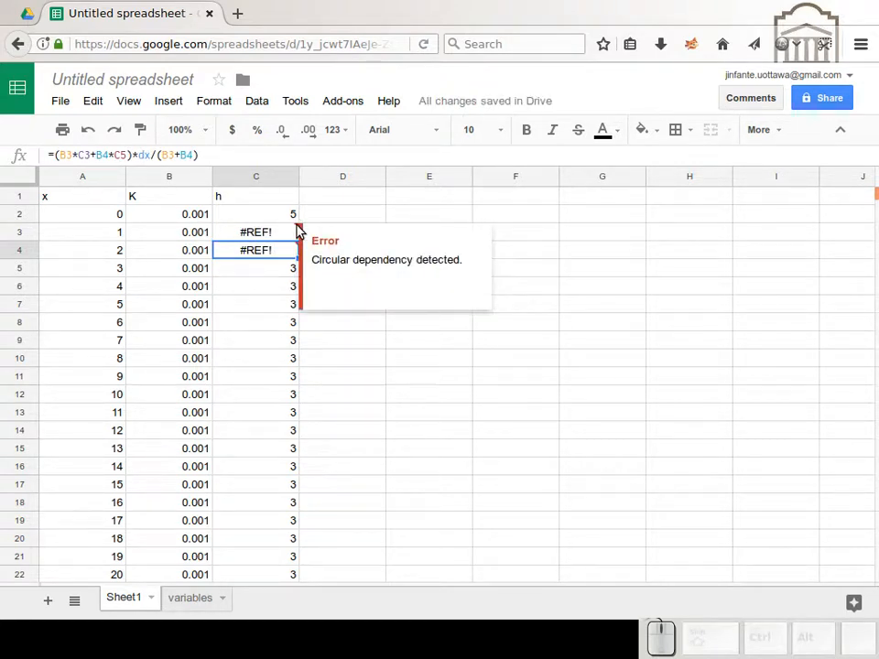
# Step: Turn on iterative calculation for the spreadsheet with a maximum of 1000 iterations and save the settings
pyautogui.click(59, 102)
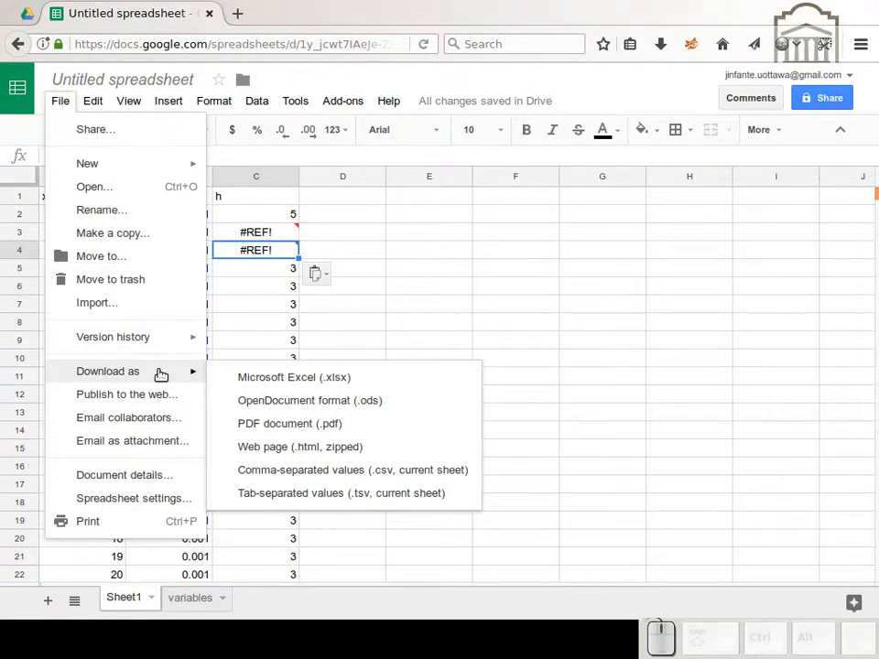
pyautogui.click(143, 499)
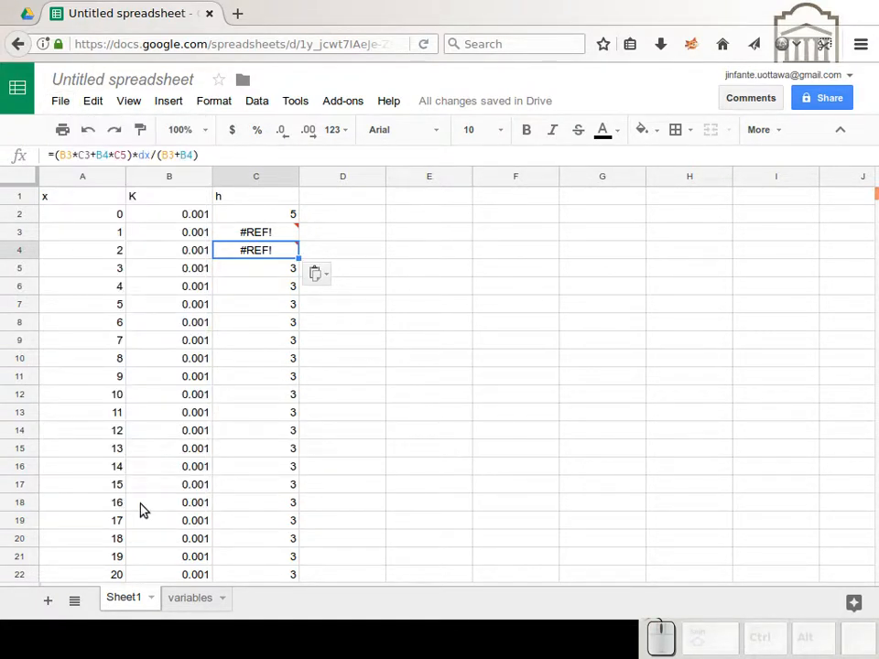
pyautogui.click(319, 249)
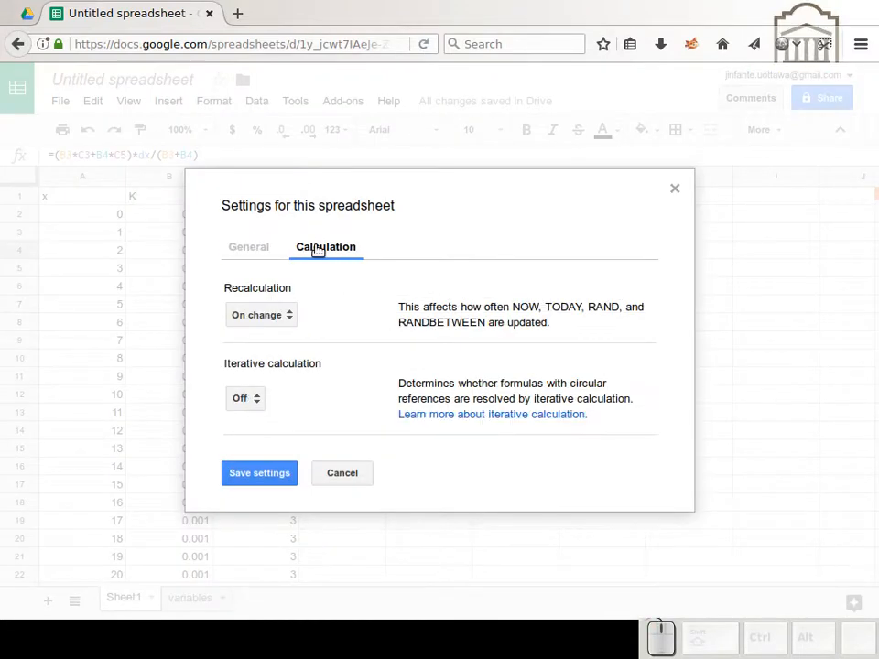
pyautogui.click(290, 318)
pyautogui.click(290, 316)
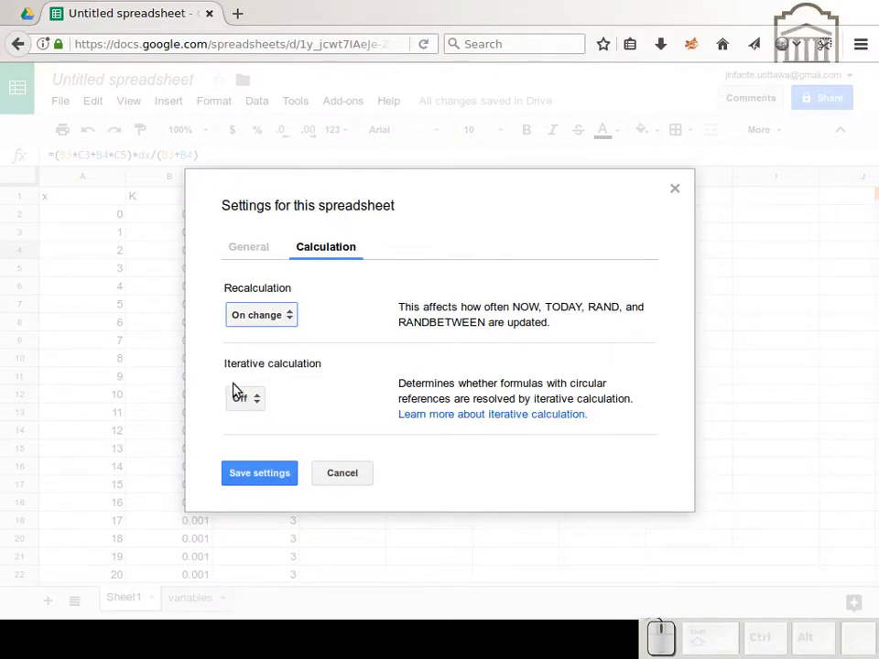
pyautogui.click(247, 399)
pyautogui.click(259, 376)
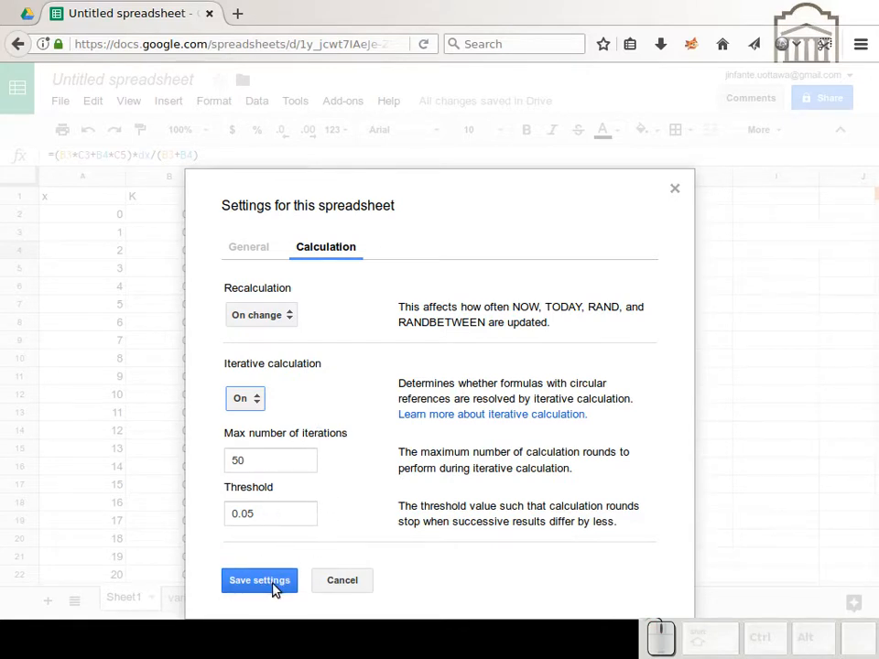
pyautogui.moveTo(245, 460); pyautogui.dragTo(119, 463)
pyautogui.write('1000')
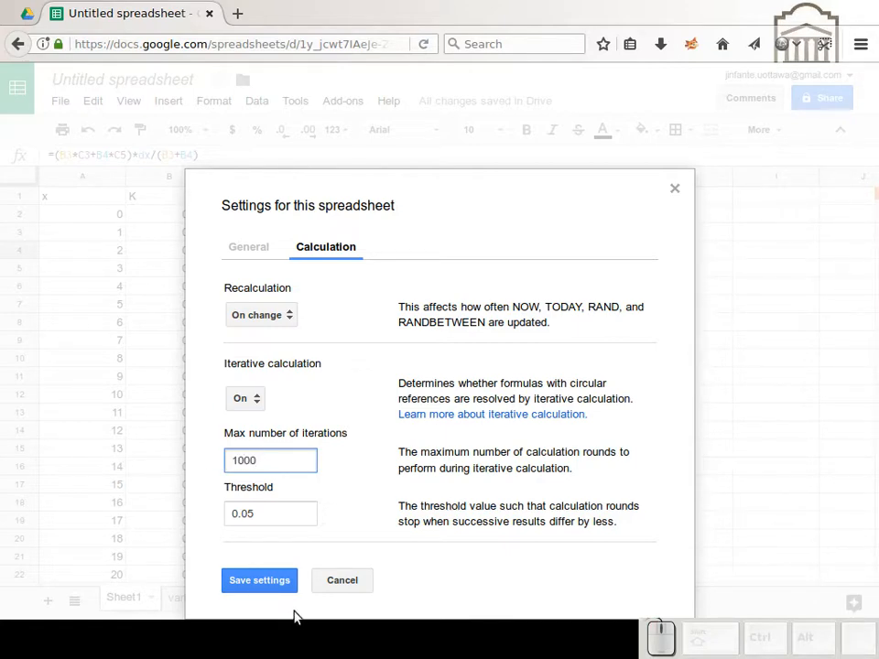
pyautogui.click(280, 586)
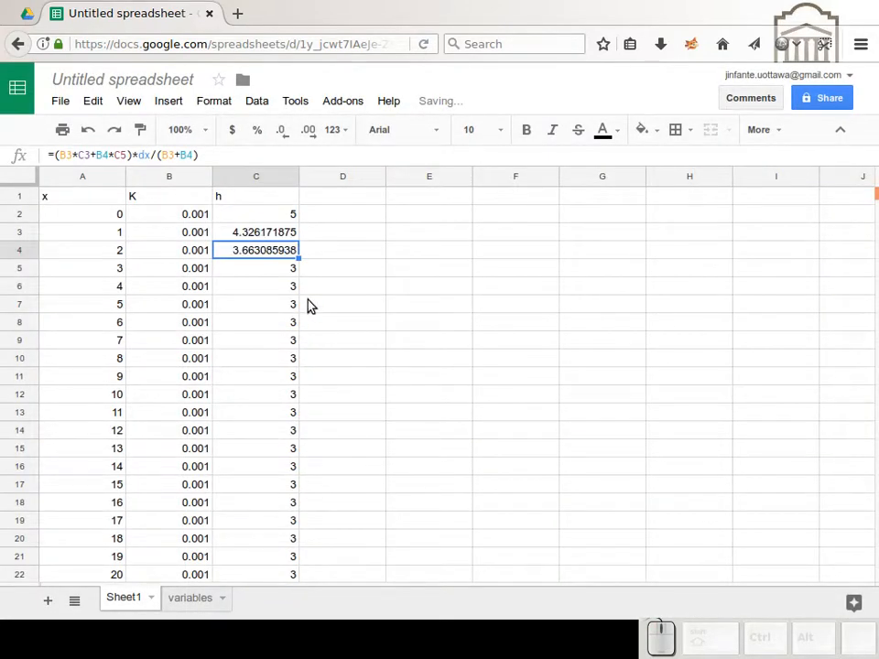
# Step: Copy the h formula from C4 down through C31, keeping the fixed end value in C32
pyautogui.hotkey('ctrl', 'c')
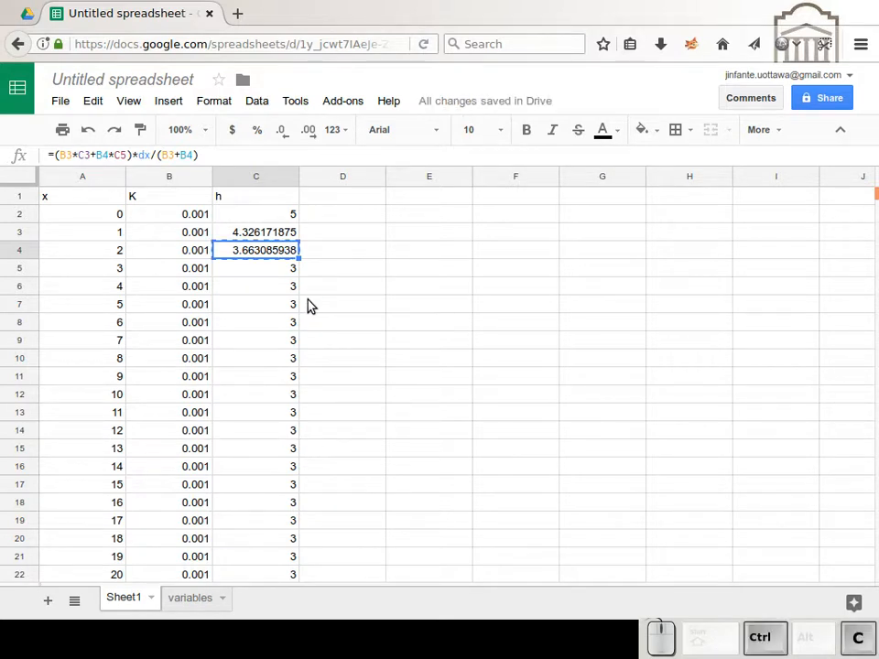
pyautogui.press('Down')
pyautogui.hotkey('ctrl', 'shift', 'Down')
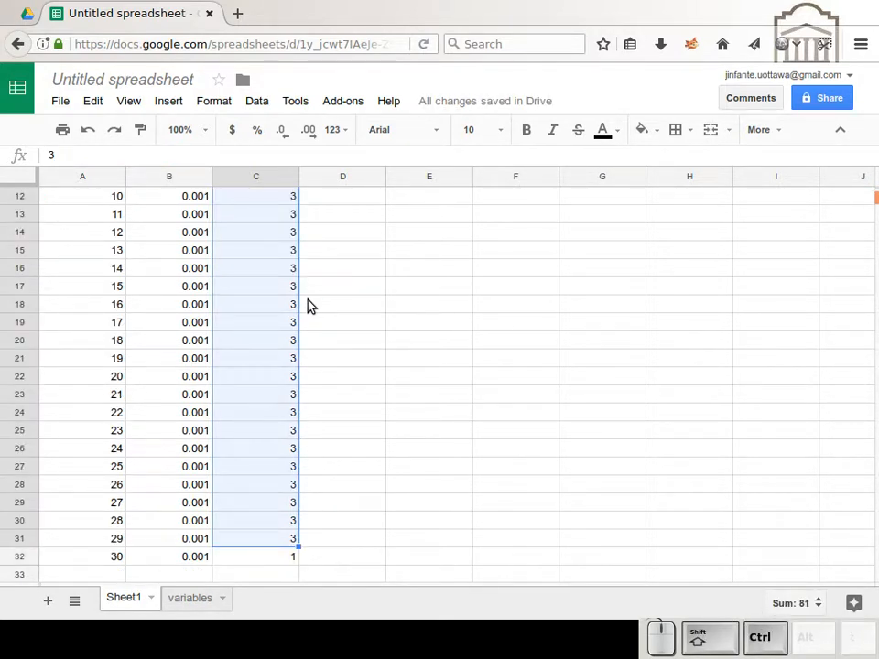
pyautogui.hotkey('ctrl', 'v')
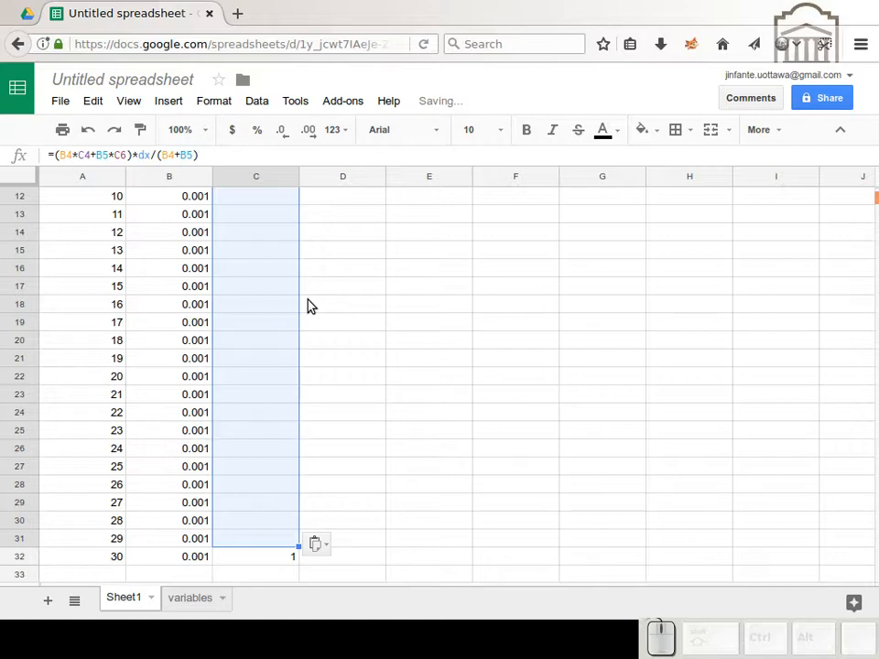
pyautogui.hotkey('ctrl', 'Up')
pyautogui.hotkey('ctrl', 'Up')
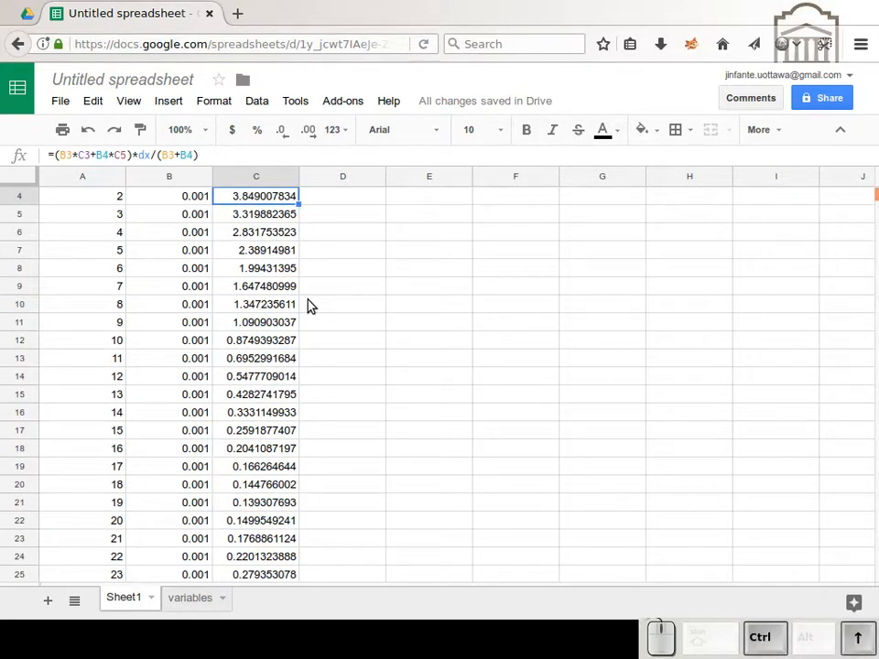
# Step: Insert a line chart plotting the h values in C2:C32 against the x values in A2:A32, and close the chart editor
pyautogui.press('Down')
pyautogui.press('Down')
pyautogui.press('Left')
pyautogui.press('Left')
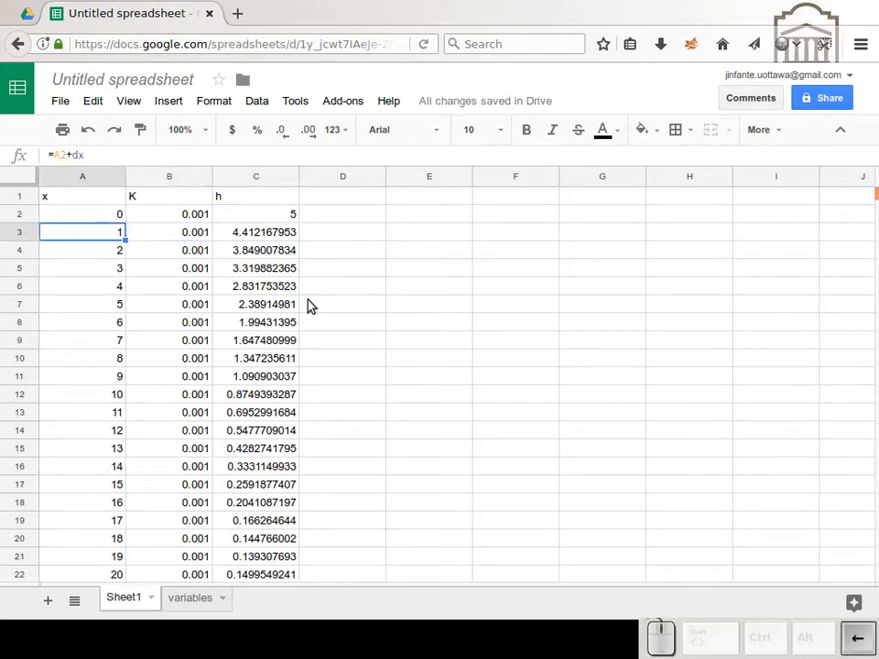
pyautogui.press('Up')
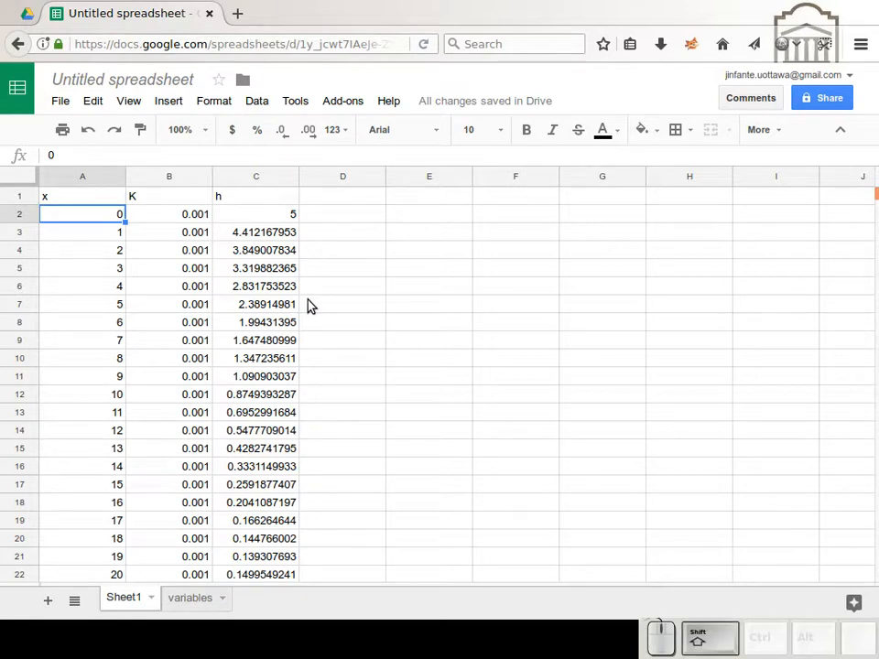
pyautogui.hotkey('ctrl', 'shift', 'Down')
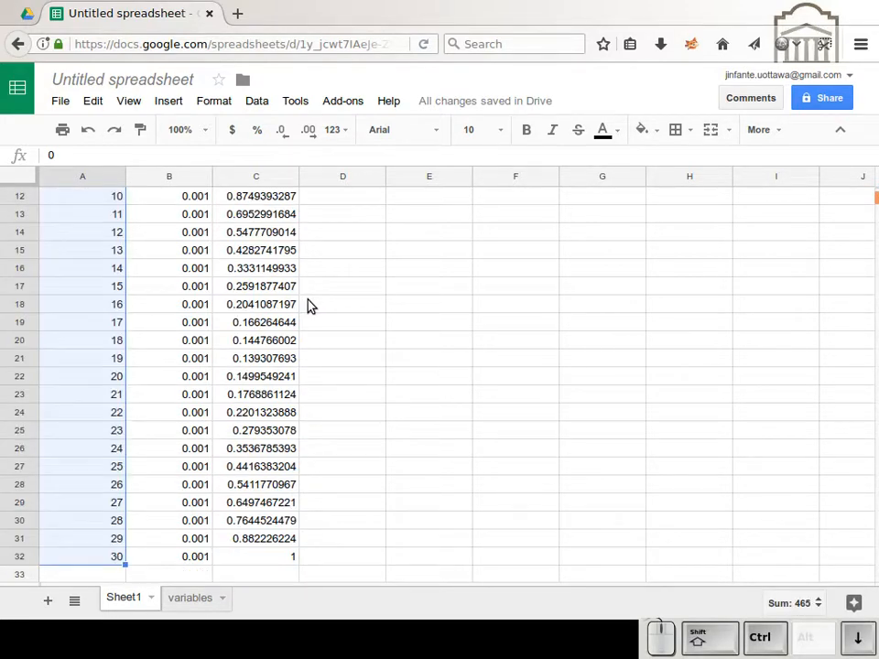
pyautogui.keyDown('ctrl'); pyautogui.click(261, 560); pyautogui.keyUp('ctrl')
pyautogui.hotkey('ctrl', 'shift', 'Up')
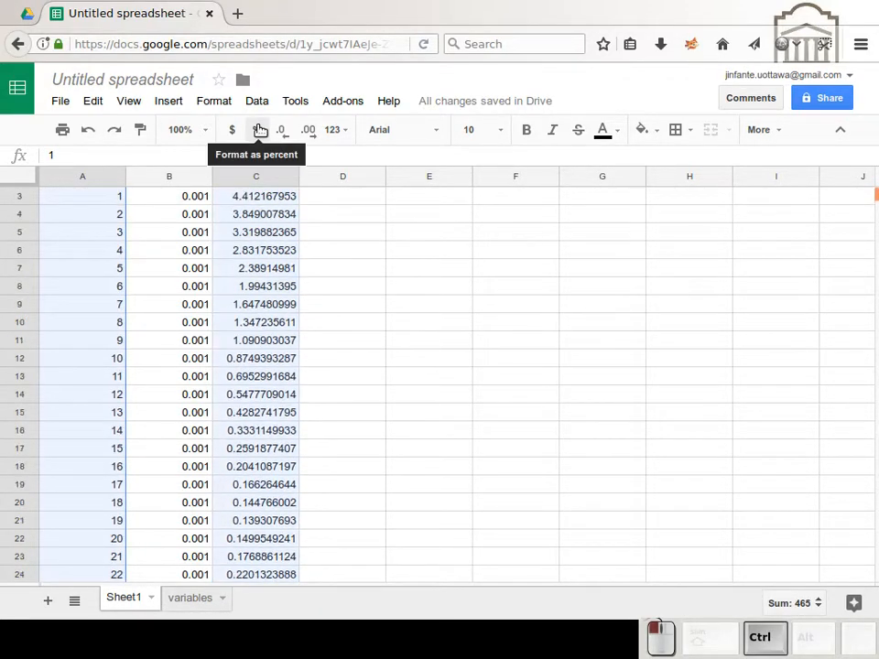
pyautogui.moveTo(259, 126); pyautogui.dragTo(244, 212)
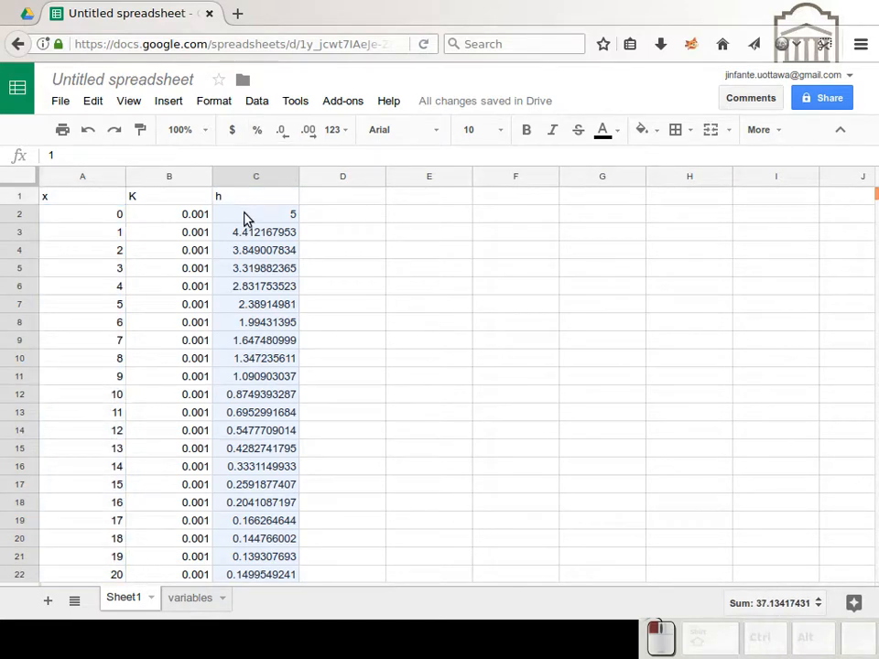
pyautogui.moveTo(95, 216); pyautogui.dragTo(102, 288)
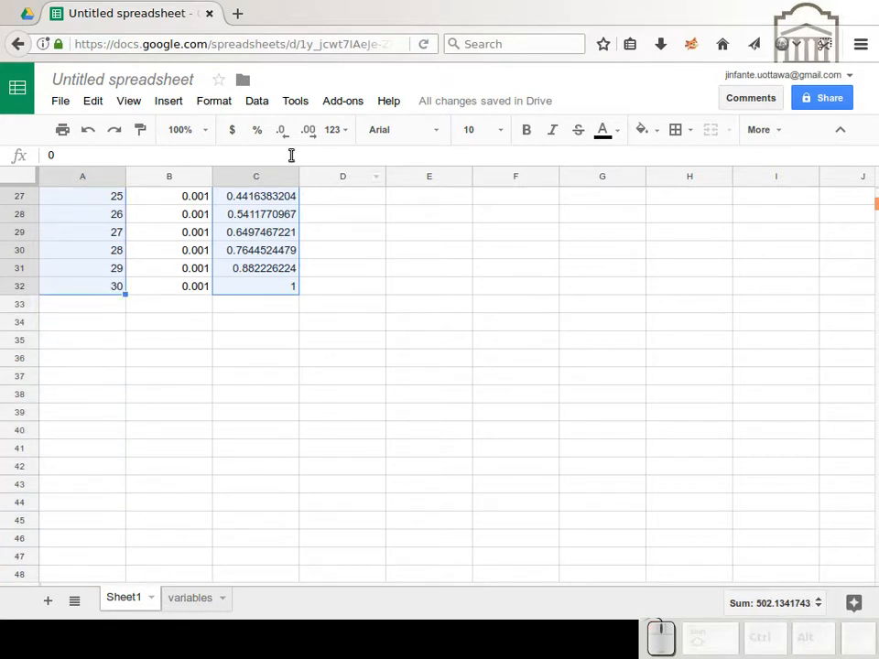
pyautogui.click(166, 103)
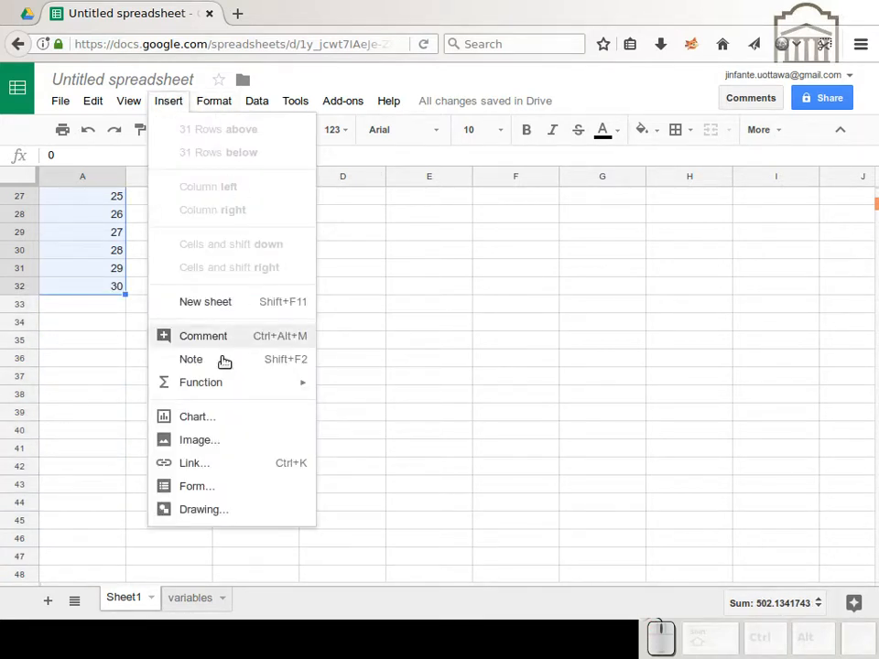
pyautogui.click(210, 421)
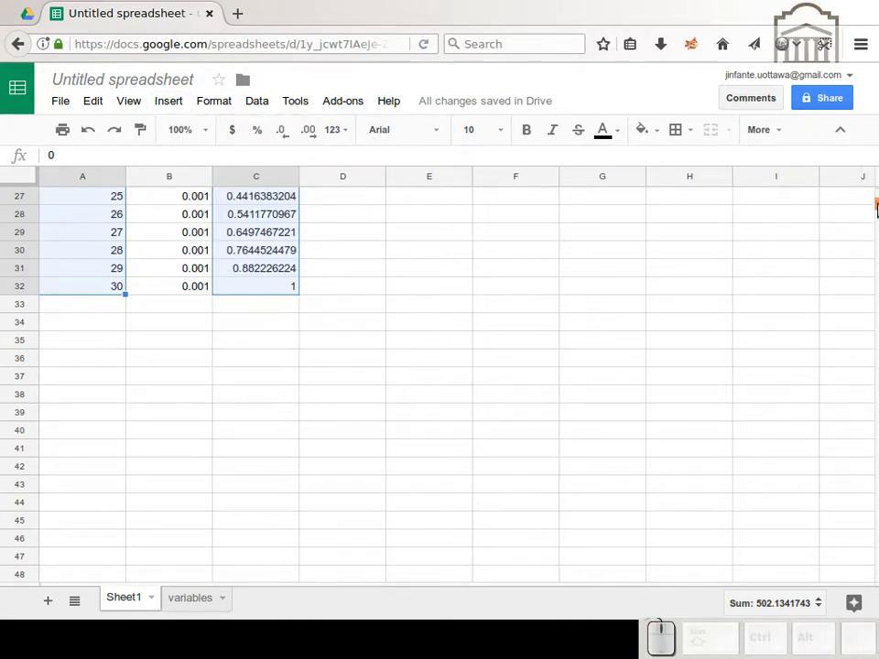
pyautogui.moveTo(877, 209); pyautogui.dragTo(877, 187)
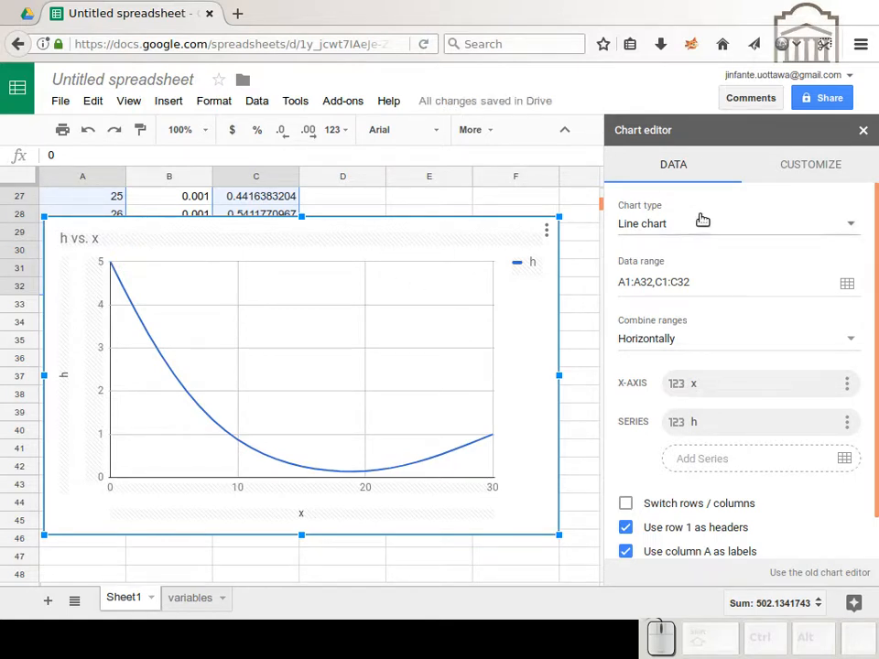
pyautogui.click(864, 130)
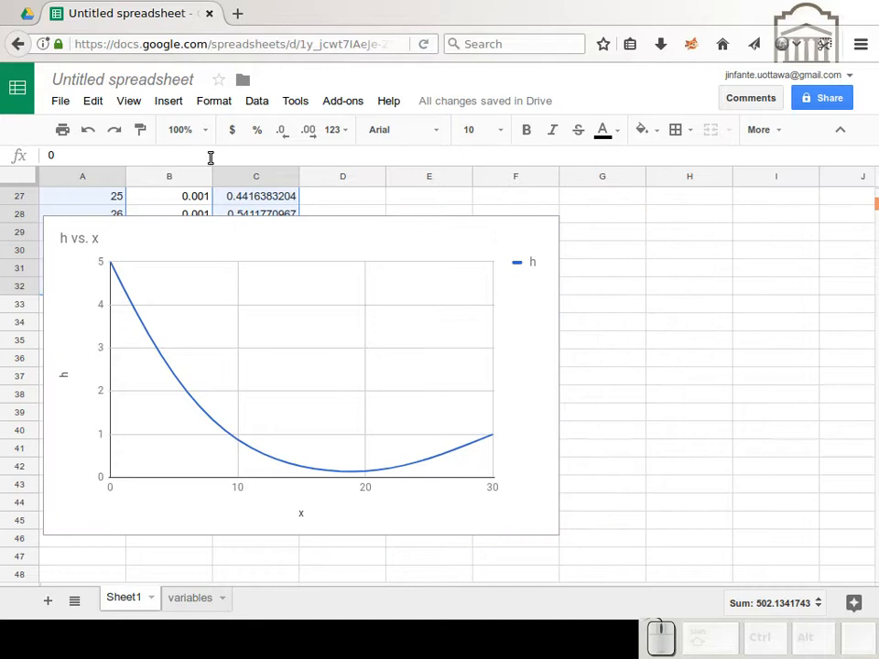
# Step: Move the h vs. x chart beside the data columns, with its upper edge at about row 9, and deselect it
pyautogui.click(92, 236)
pyautogui.moveTo(86, 237); pyautogui.dragTo(420, 189)
pyautogui.scroll(5, 372, 287)
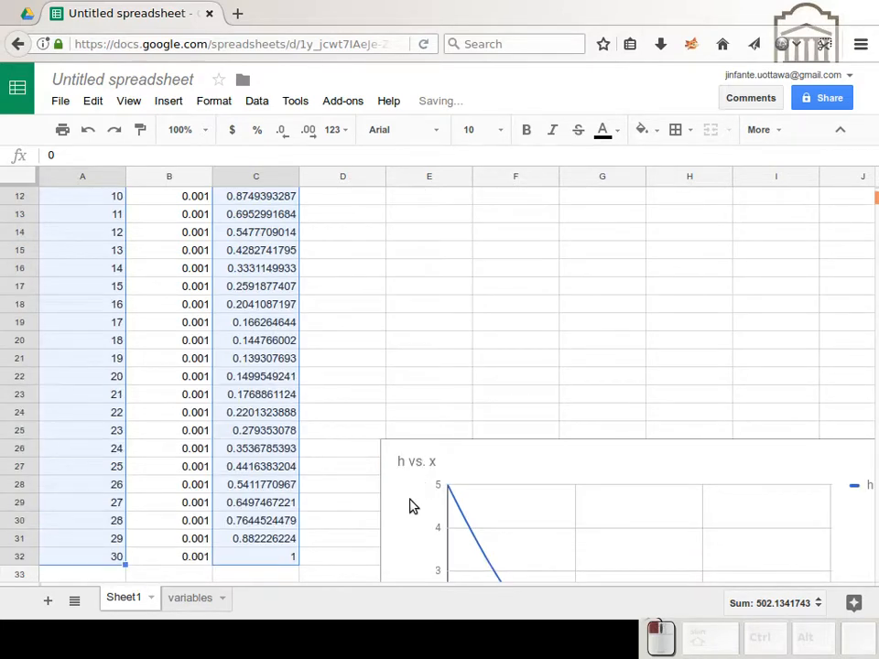
pyautogui.click(458, 450)
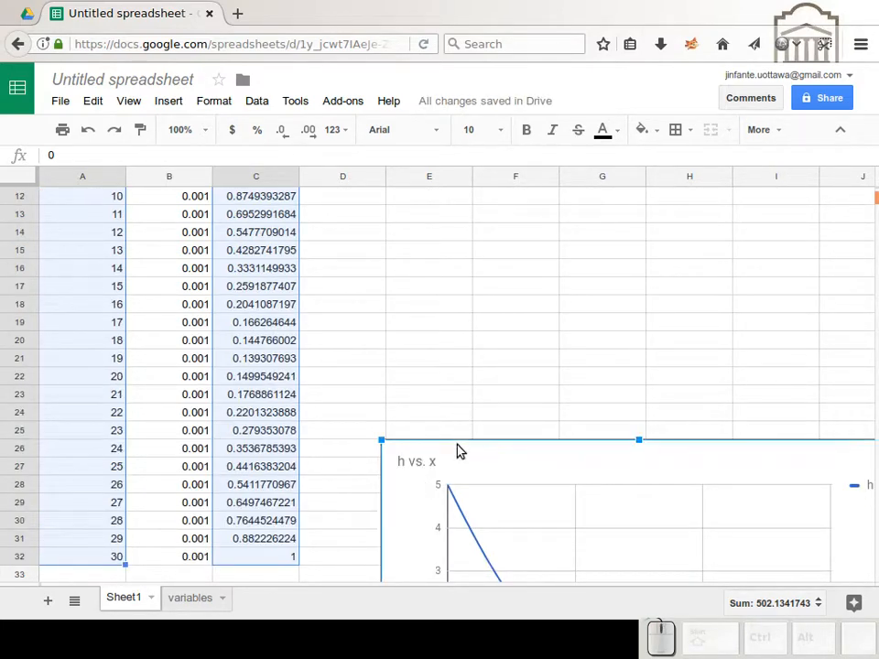
pyautogui.moveTo(457, 452); pyautogui.dragTo(440, 207)
pyautogui.scroll(4, 440, 207)
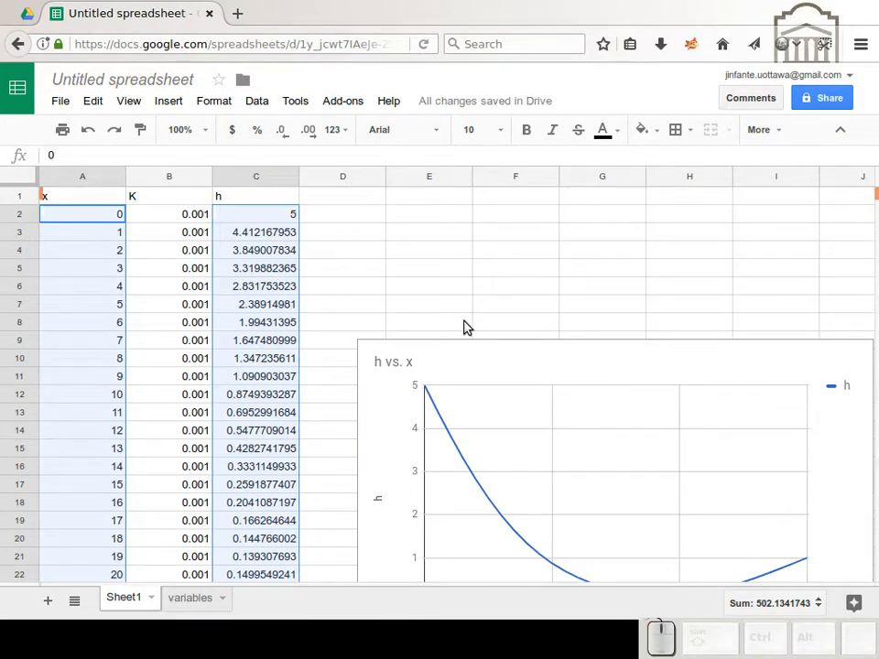
pyautogui.click(449, 291)
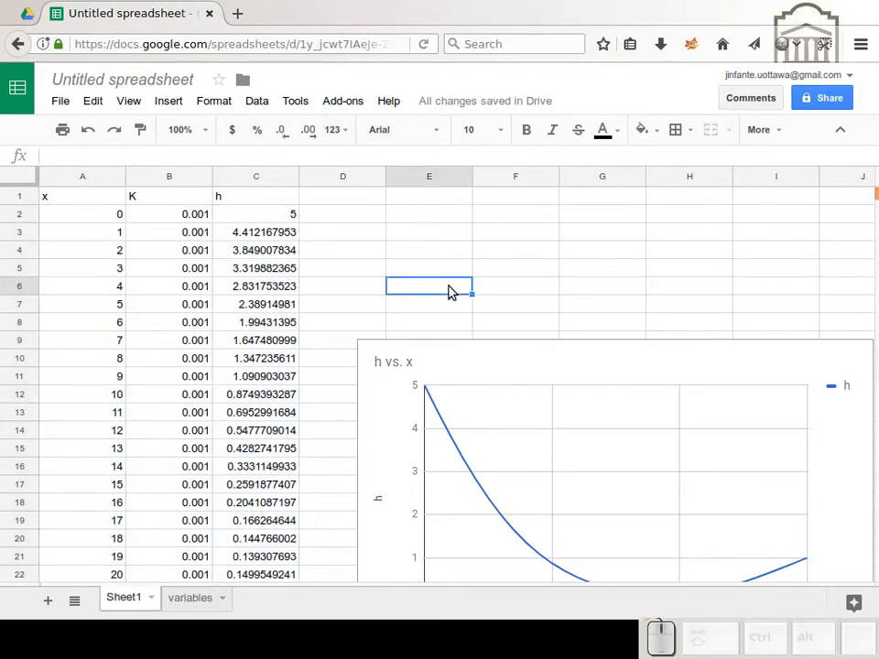
# Step: Re-enter the existing h formulas in C3, C6 and C12 without edits to force further iterations
pyautogui.click(265, 234)
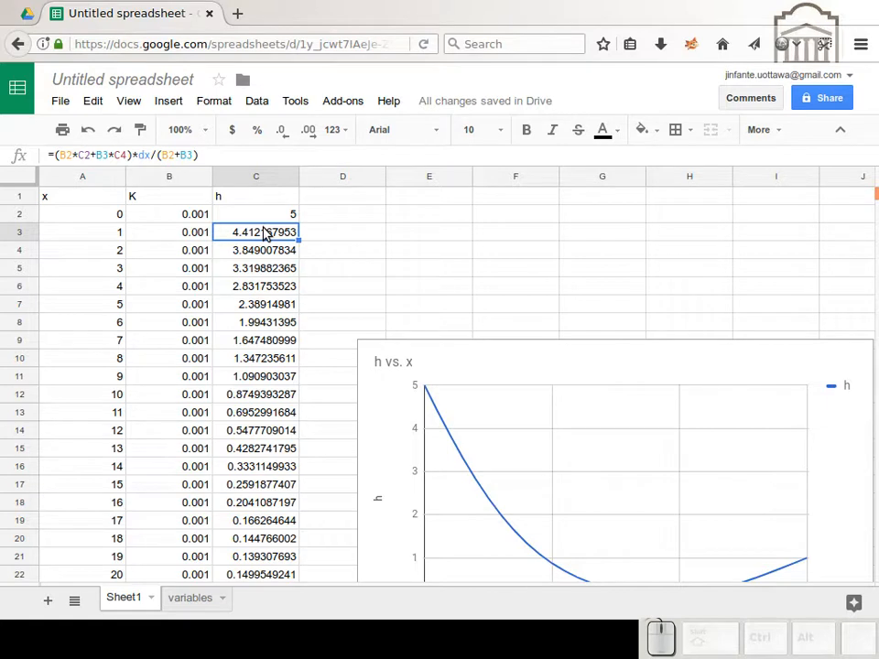
pyautogui.doubleClick(265, 235)
pyautogui.press('Return')
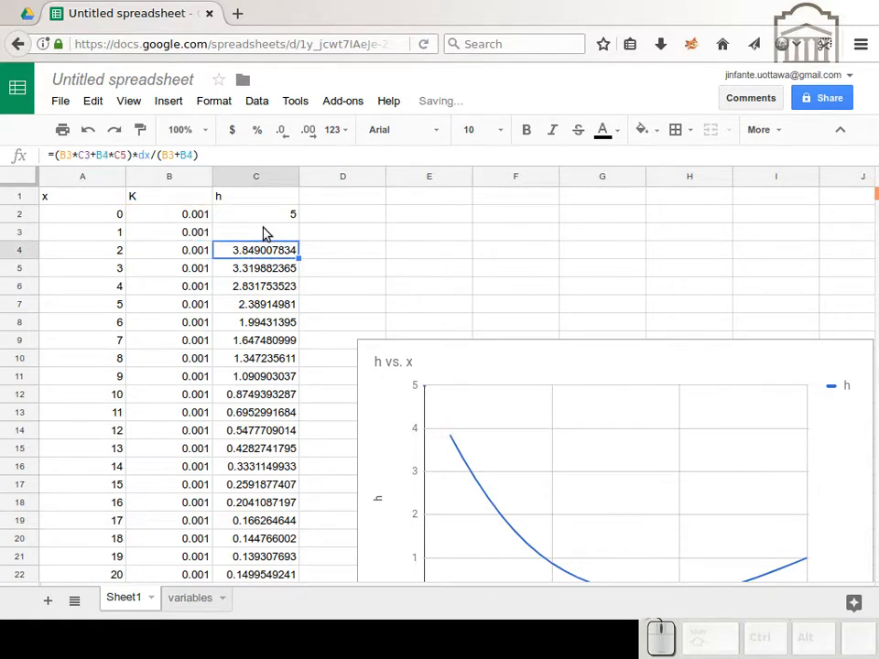
pyautogui.press('Down')
pyautogui.press('Down')
pyautogui.press('F2')
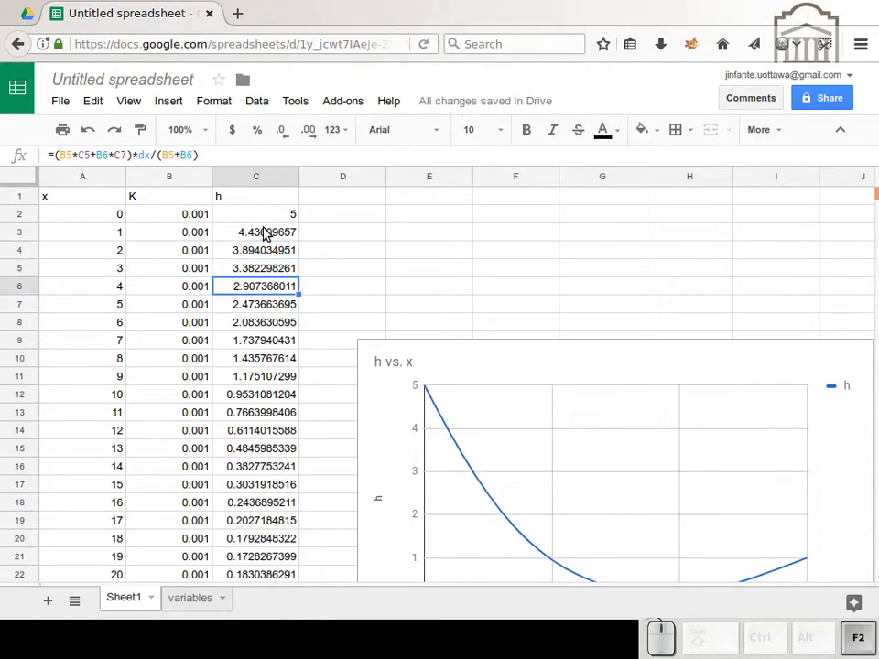
pyautogui.press('Return')
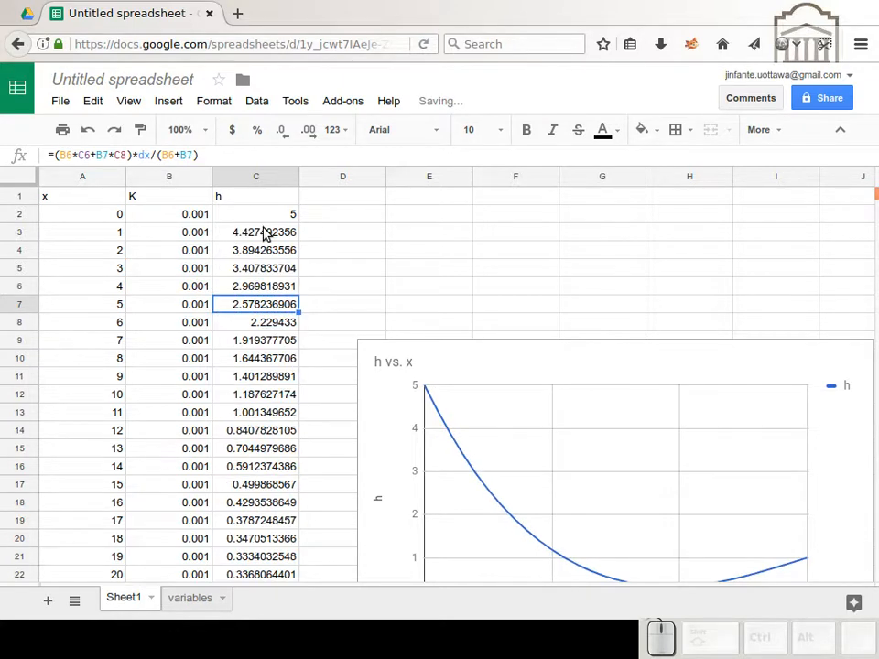
pyautogui.press('Down')
pyautogui.press('Down')
pyautogui.press('Down')
pyautogui.press('Down')
pyautogui.press('Down')
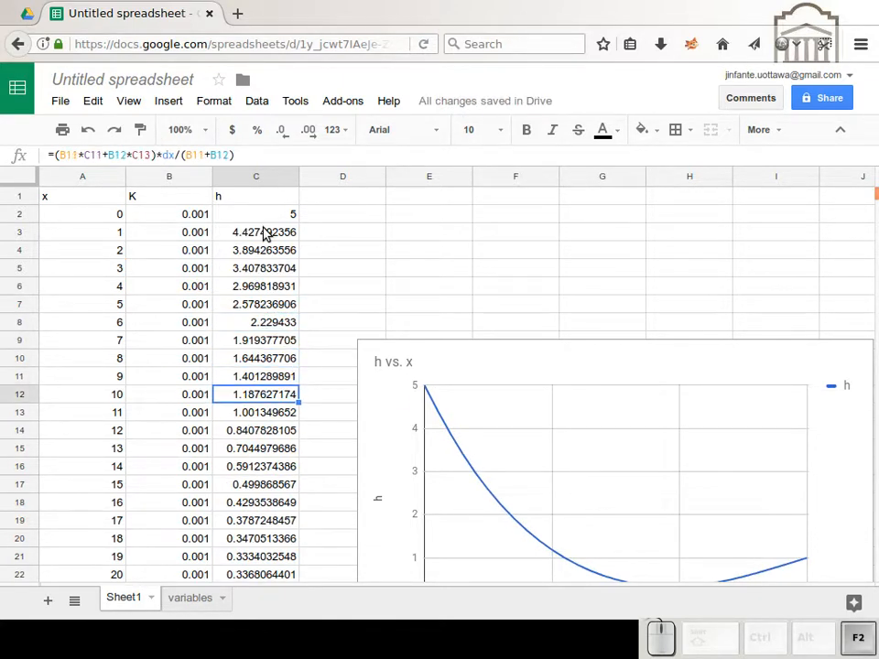
pyautogui.press('Return')
pyautogui.press('Return')
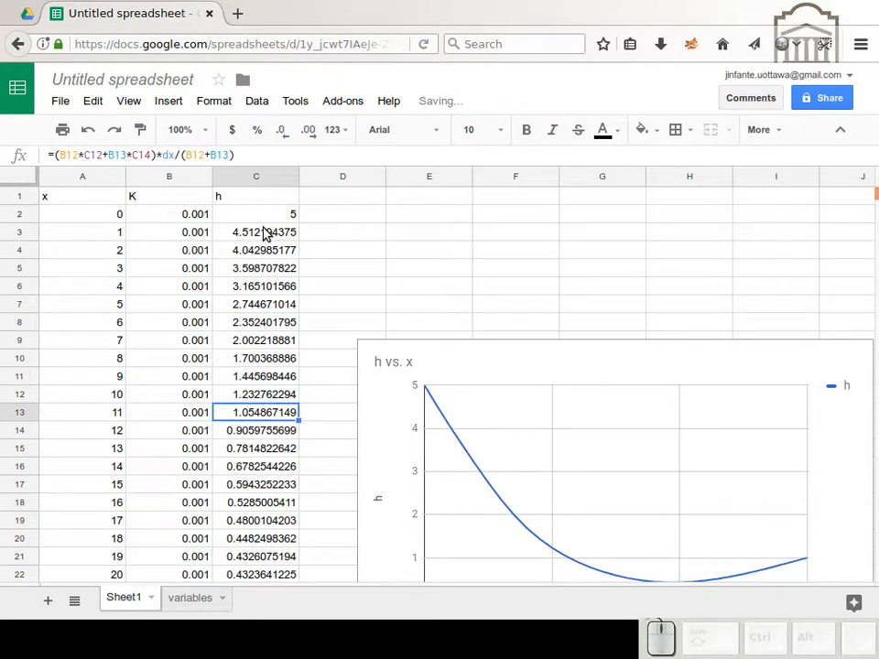
# Step: Re-enter the existing h formulas in C16 and C20 without edits to force more iterations of the h curve
pyautogui.scroll(-2, 327, 294)
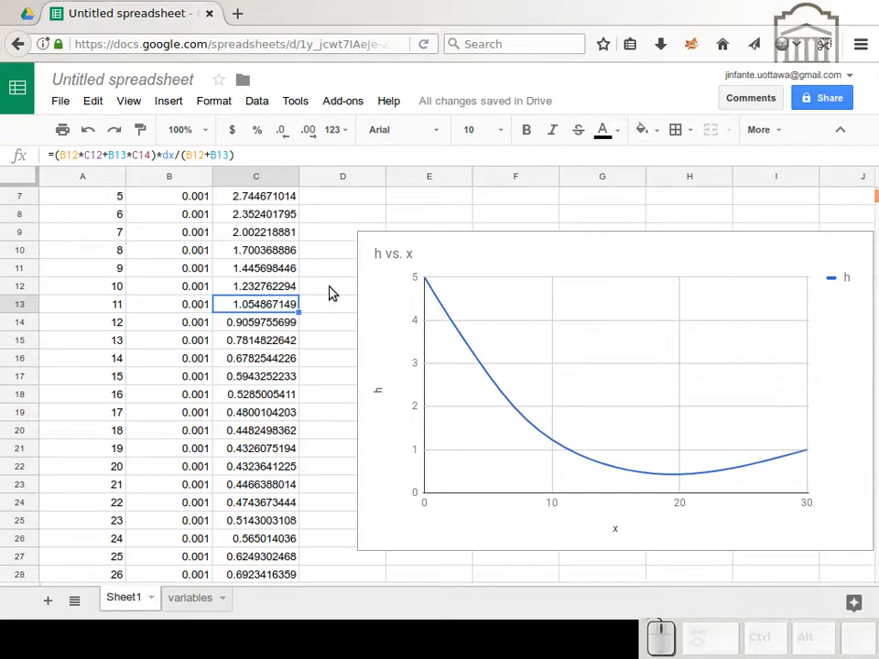
pyautogui.press('Down')
pyautogui.press('Down')
pyautogui.press('Down')
pyautogui.press('Return')
pyautogui.press('Return')
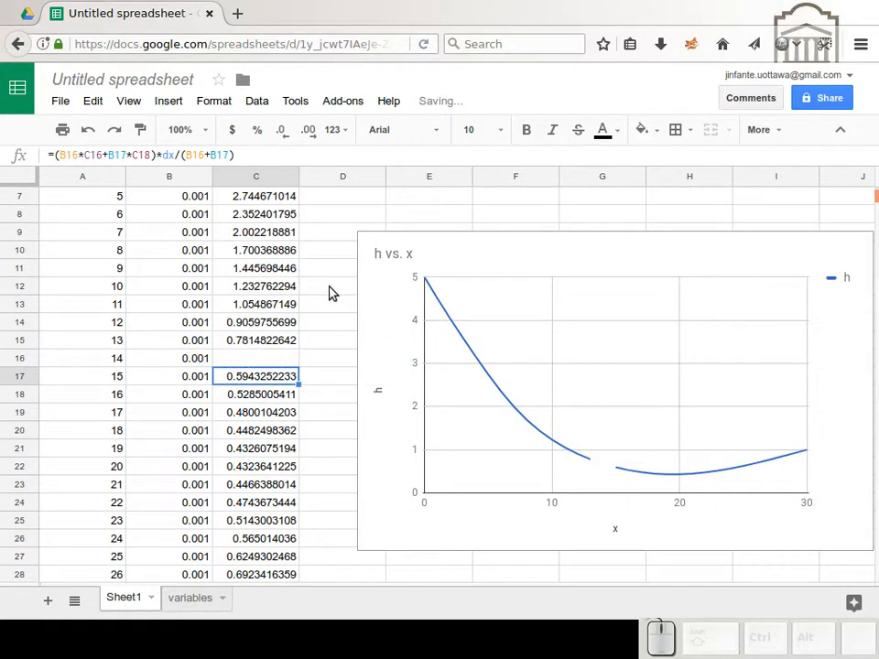
pyautogui.press('Down')
pyautogui.press('Down')
pyautogui.press('Down')
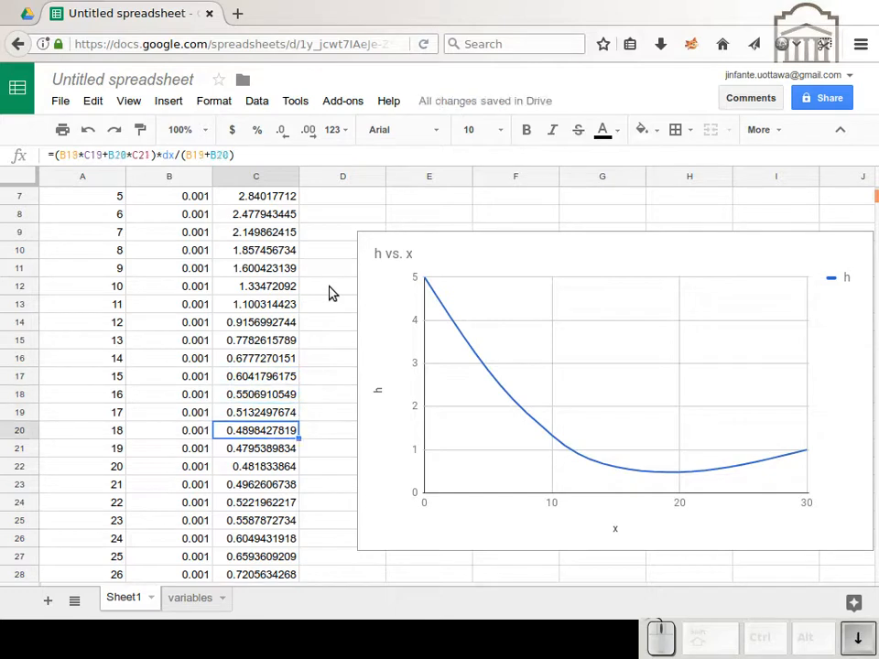
pyautogui.press('Return')
pyautogui.press('Return')
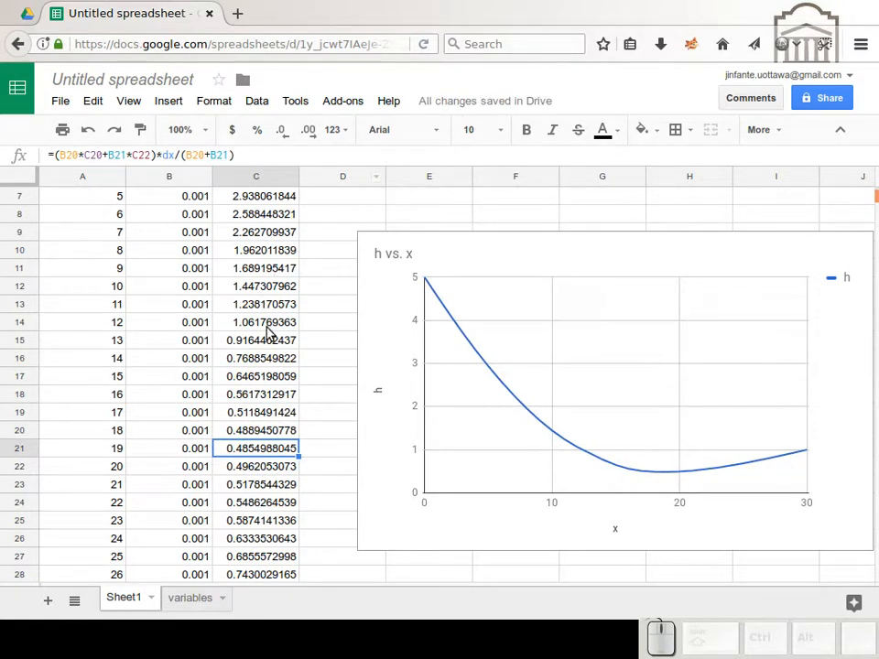
# Step: Extend the h formula in C3 with the term +0*D3, giving =(B2*C2+B3*C4)*dx/(B2+B3)+0*D3
pyautogui.scroll(2, 266, 351)
pyautogui.click(337, 234)
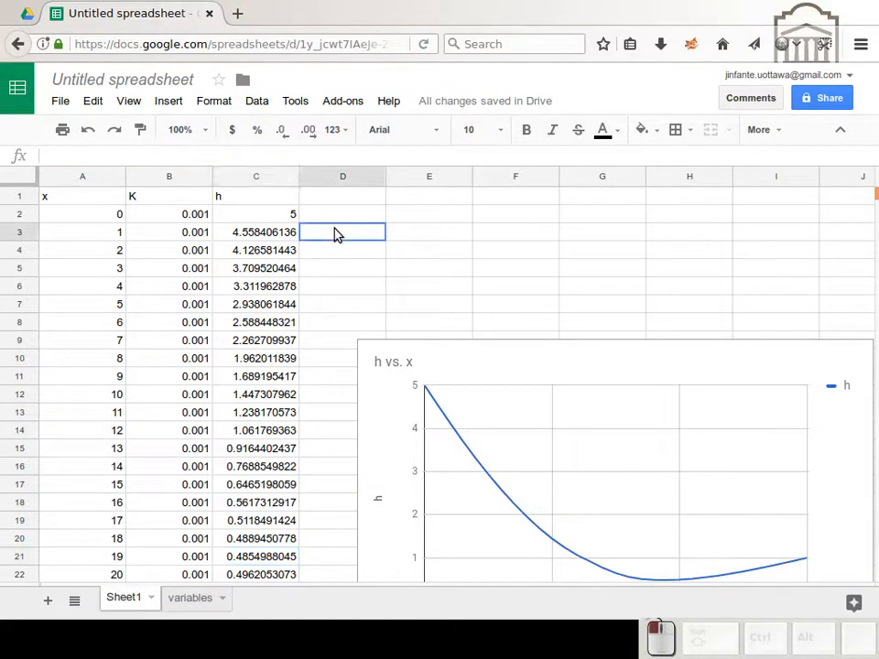
pyautogui.click(295, 233)
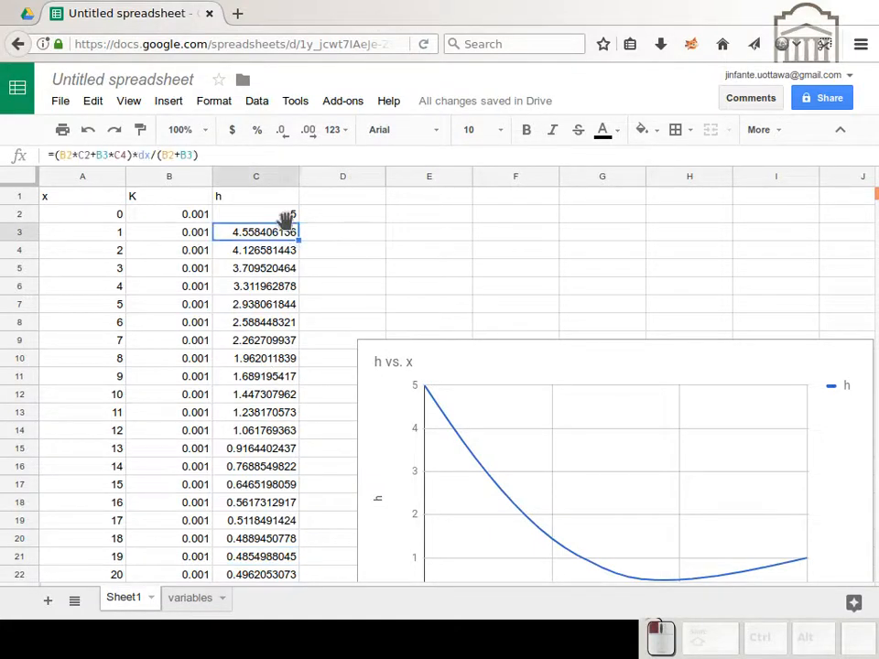
pyautogui.click(239, 155)
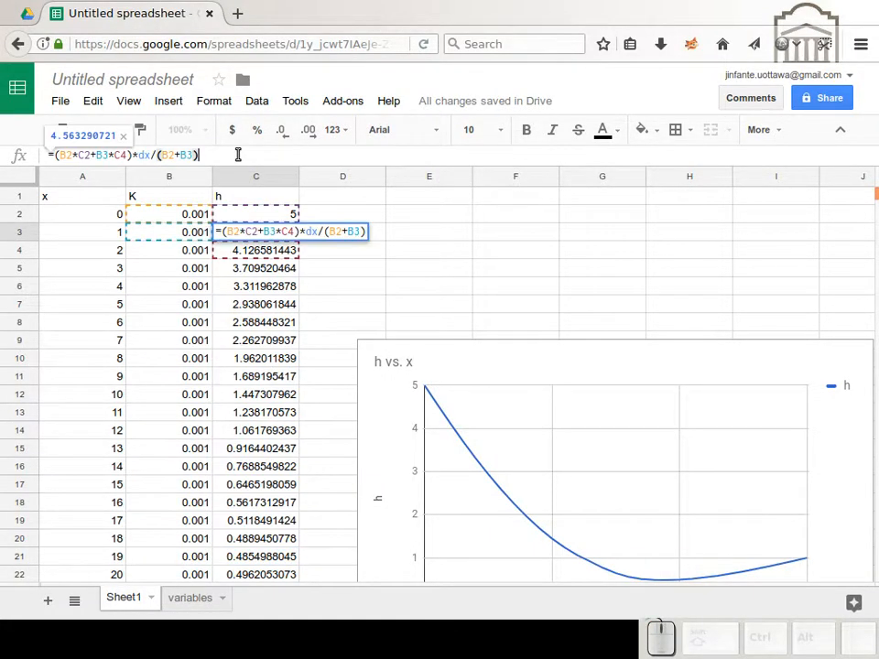
pyautogui.write('+')
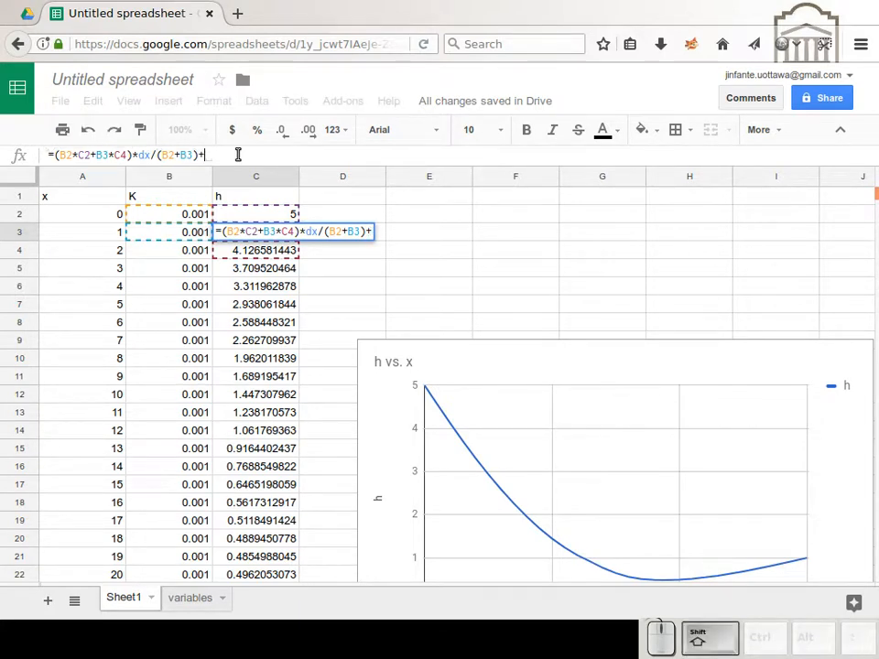
pyautogui.write('0*')
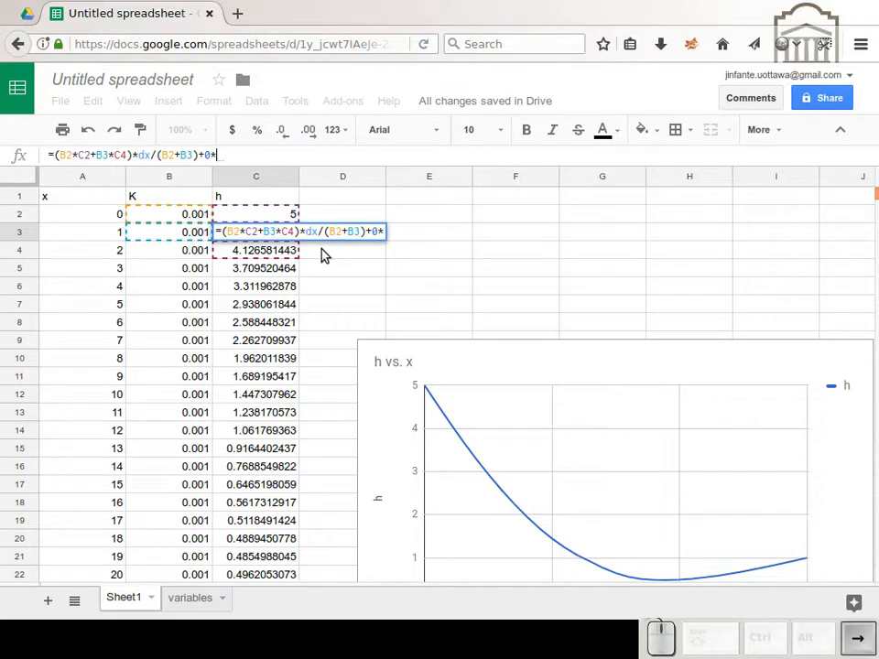
pyautogui.click(322, 256)
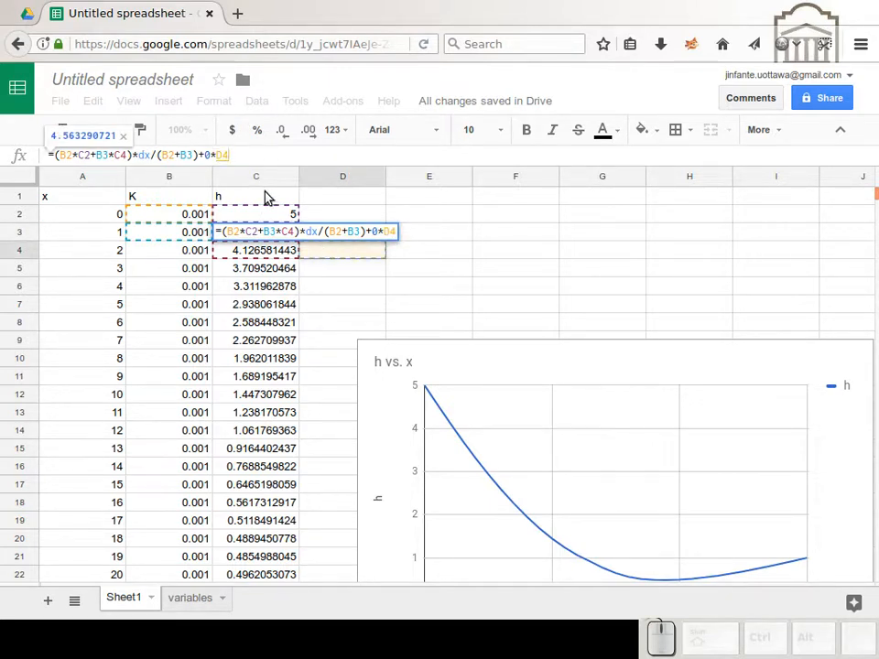
pyautogui.click(223, 159)
pyautogui.press('BackSpace')
pyautogui.press('BackSpace')
pyautogui.press('BackSpace')
pyautogui.press('BackSpace')
pyautogui.press('BackSpace')
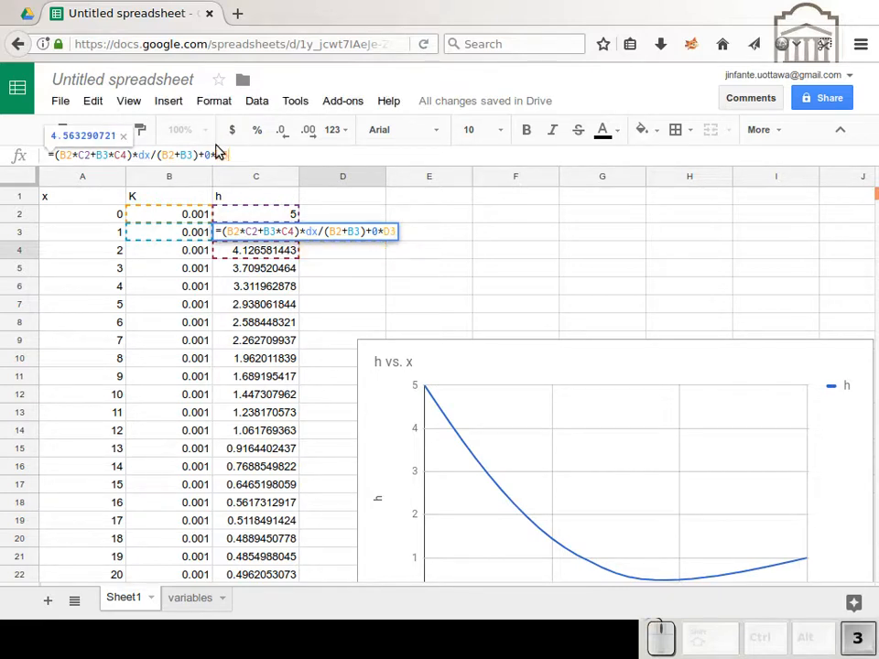
pyautogui.press('Return')
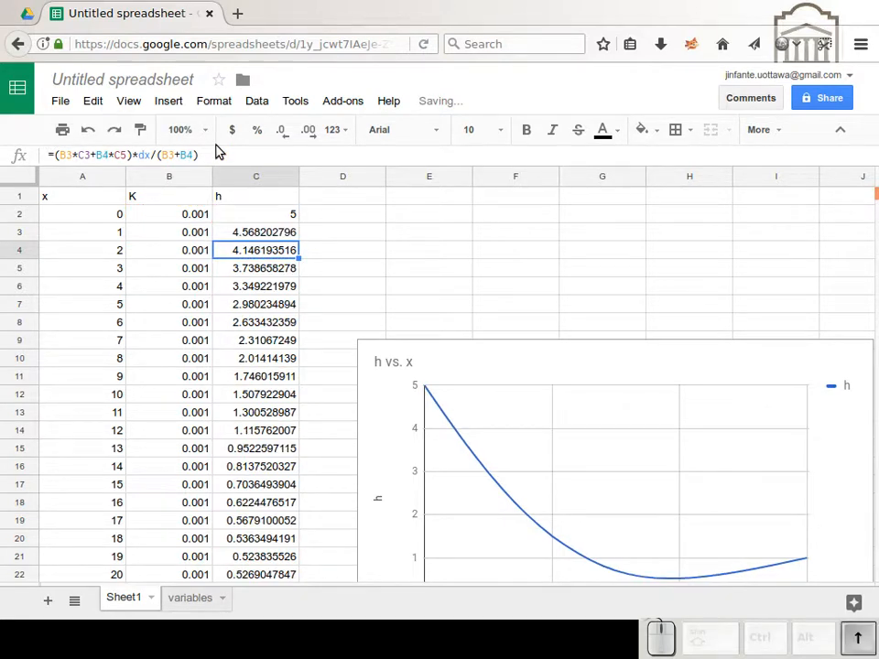
# Step: Enter the value 1 in D3 as the trigger cell for the h formula
pyautogui.press('Up')
pyautogui.press('Right')
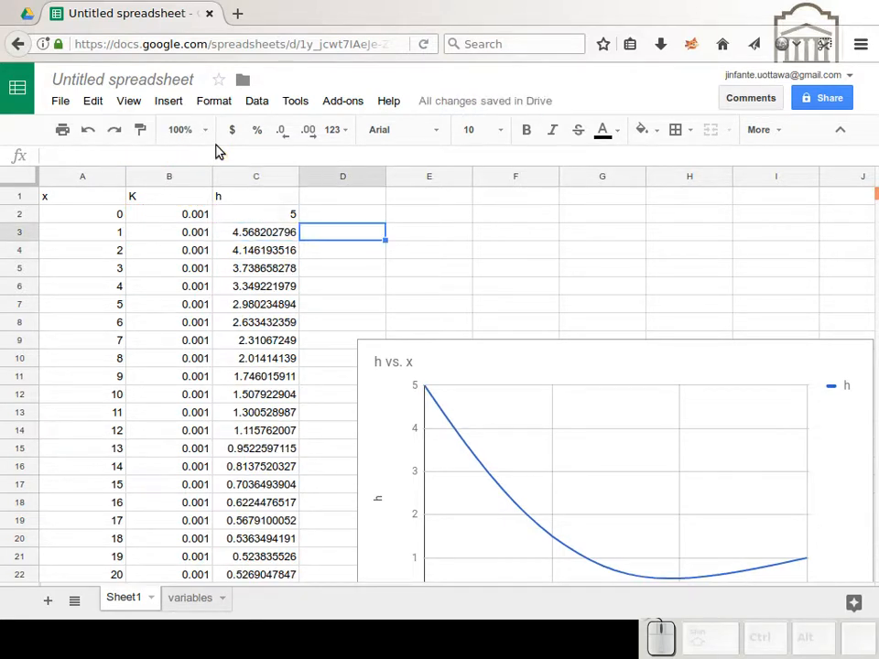
pyautogui.write('1')
pyautogui.press('Left')
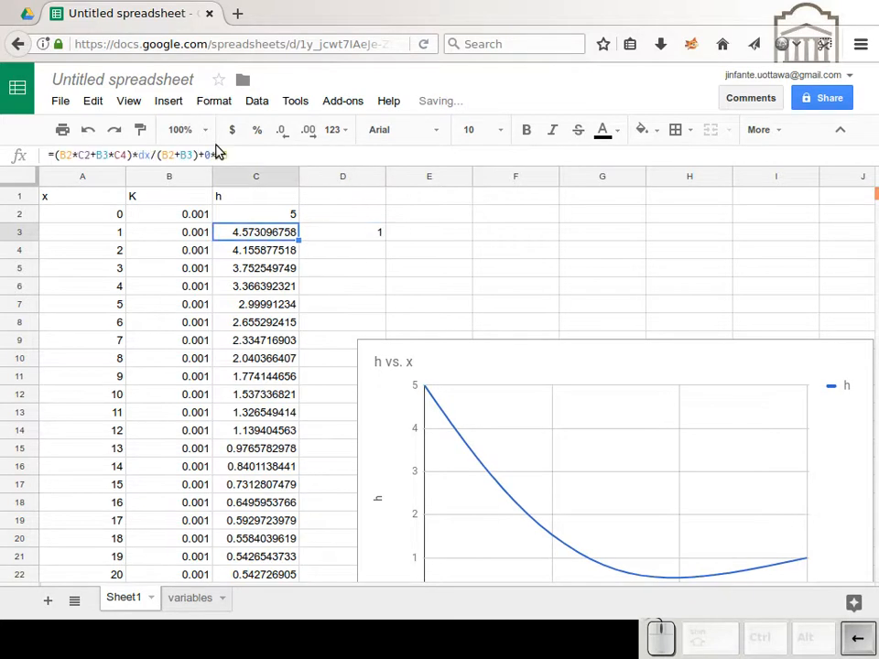
# Step: Copy the extended h formula from C3 into C4:C31, leaving the fixed end value in C32
pyautogui.hotkey('ctrl', 'c')
pyautogui.press('Down')
pyautogui.hotkey('ctrl', 'shift', 'Down')
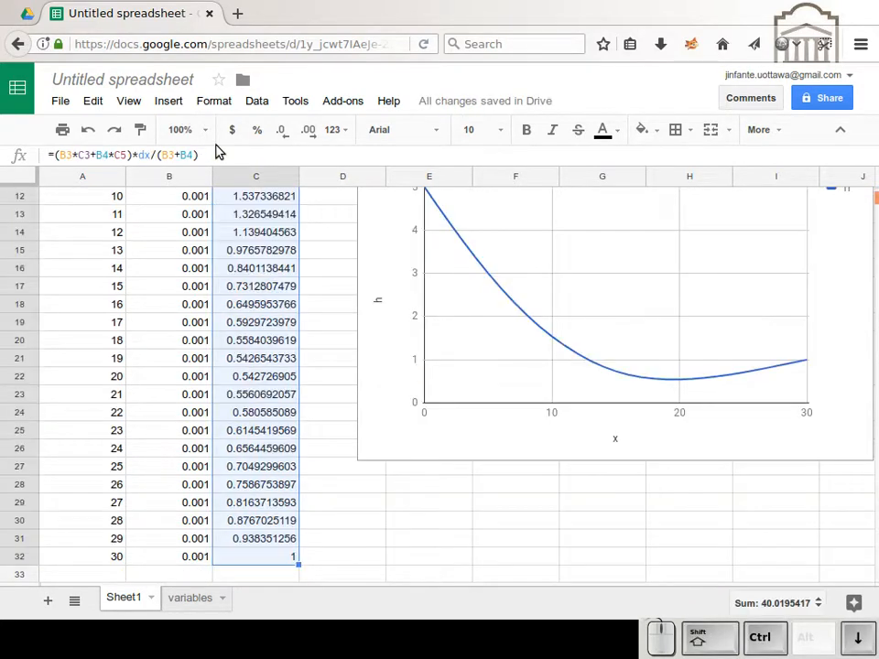
pyautogui.hotkey('shift', 'Up')
pyautogui.hotkey('ctrl', 'v')
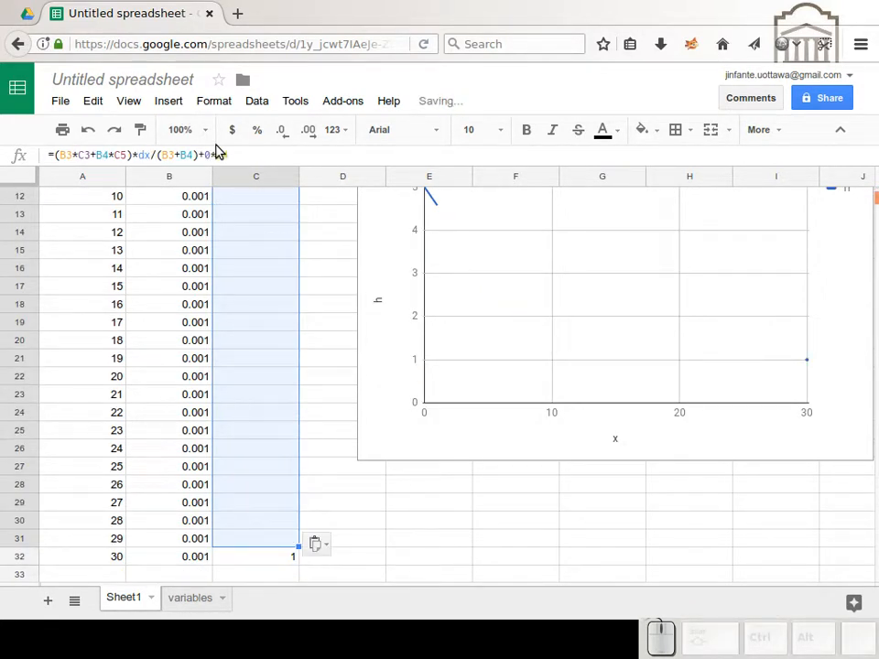
# Step: Copy the trigger value 1 from D3 into D4:D31 as values only
pyautogui.hotkey('ctrl', 'Up')
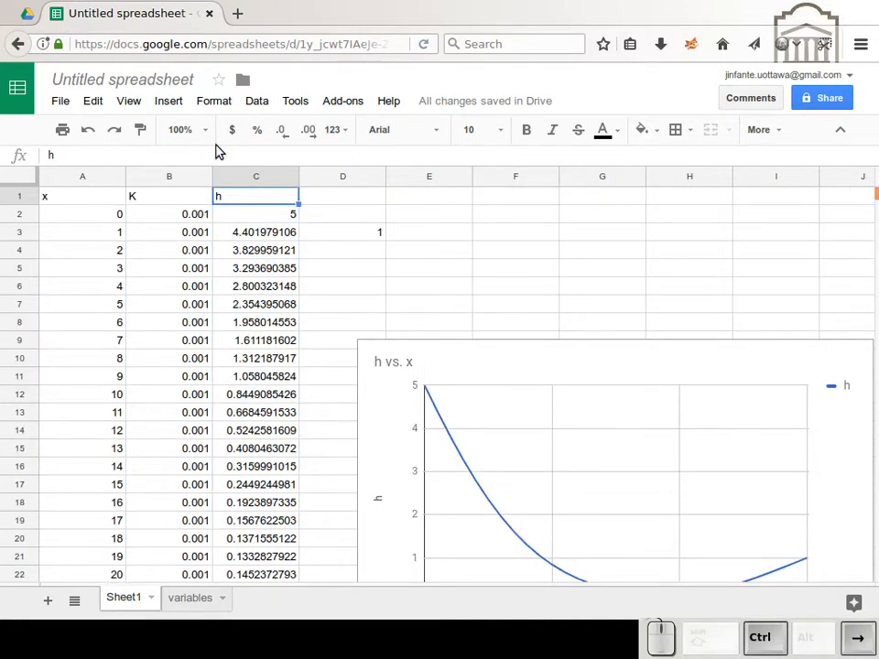
pyautogui.press('Right')
pyautogui.press('Right')
pyautogui.press('Down')
pyautogui.press('Down')
pyautogui.press('Left')
pyautogui.hotkey('ctrl', 'c')
pyautogui.press('Left')
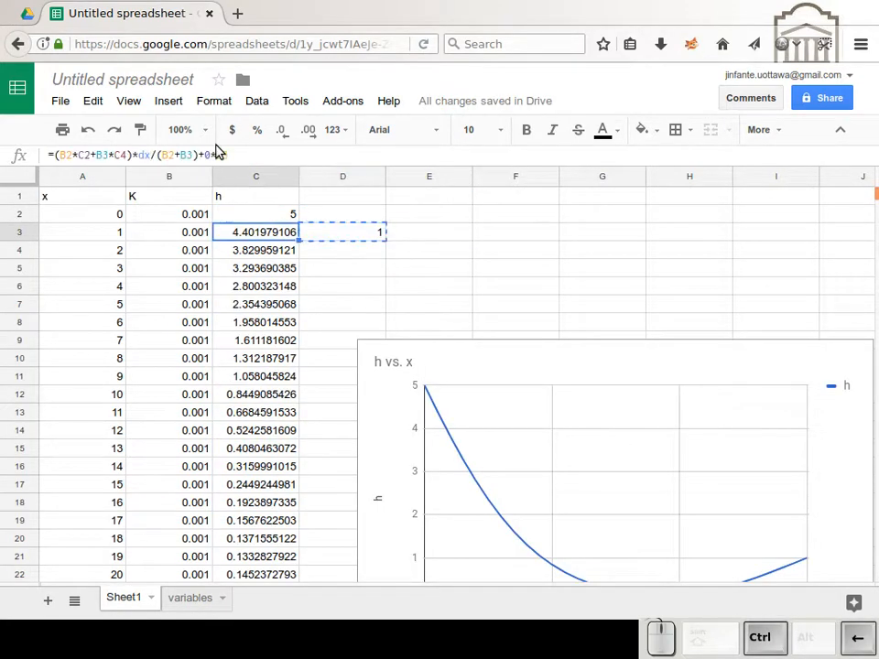
pyautogui.hotkey('ctrl', 'Down')
pyautogui.press('Right')
pyautogui.press('Up')
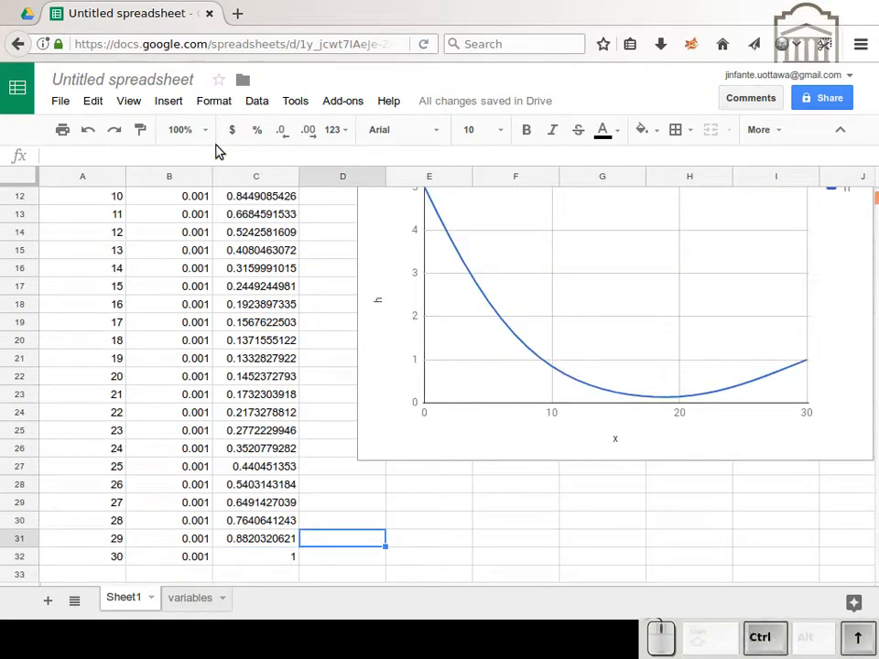
pyautogui.hotkey('ctrl', 'shift', 'Up')
pyautogui.hotkey('ctrl', 'shift', 'v')
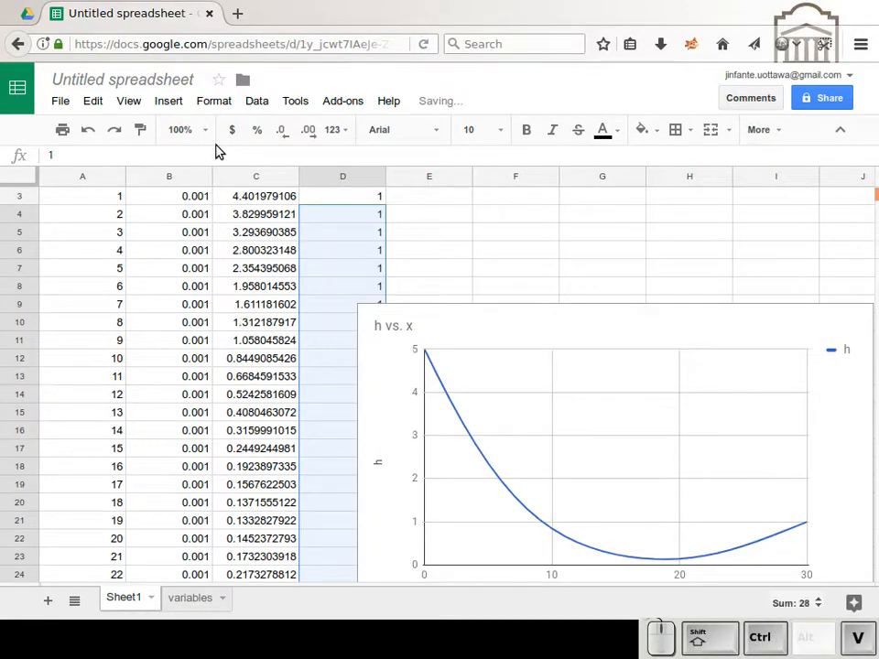
# Step: Change the trigger values to 3 in D29, 5 in D28 and 6 in D26 to force further iterations of h
pyautogui.press('Up')
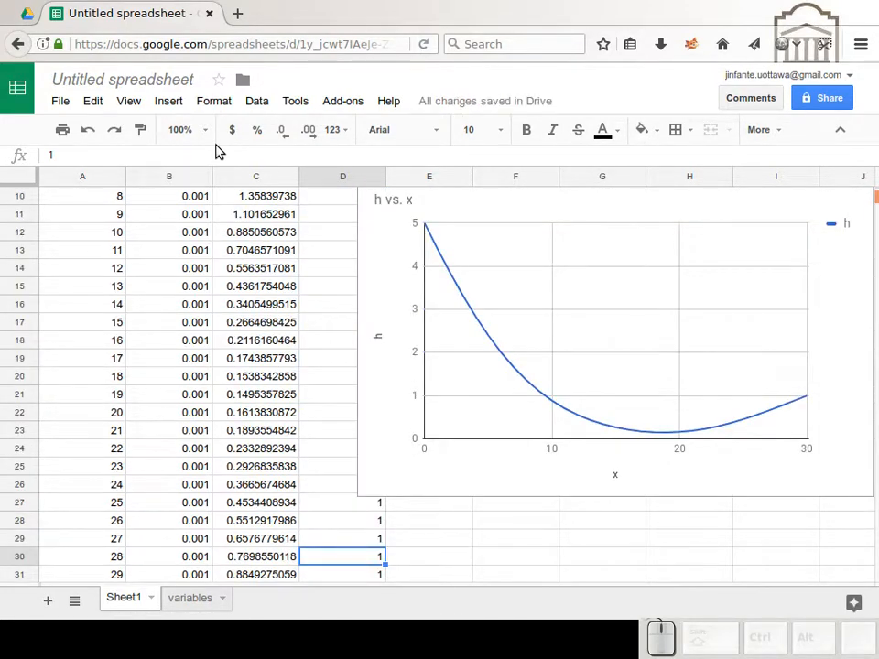
pyautogui.press('Up')
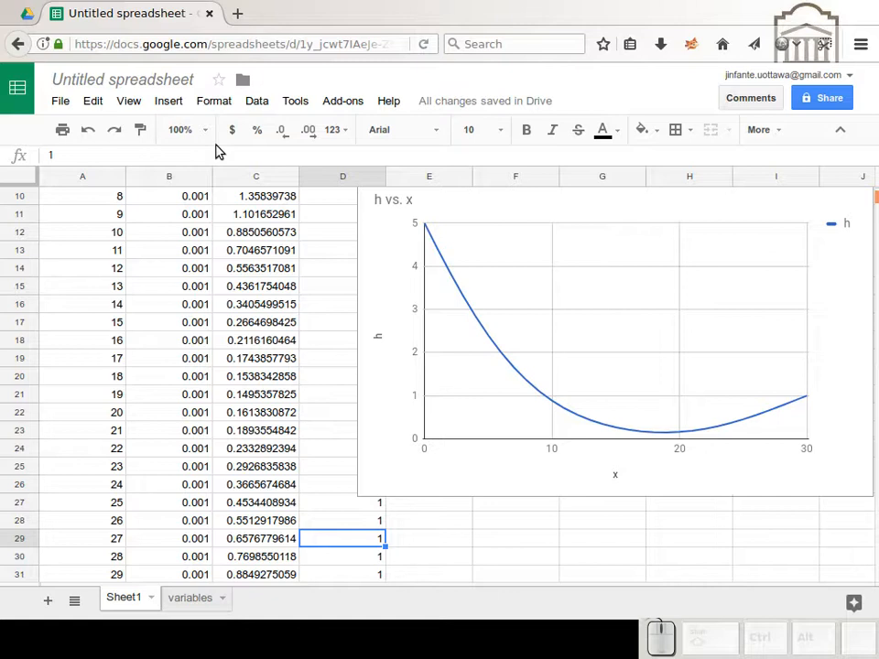
pyautogui.write('3')
pyautogui.press('Up')
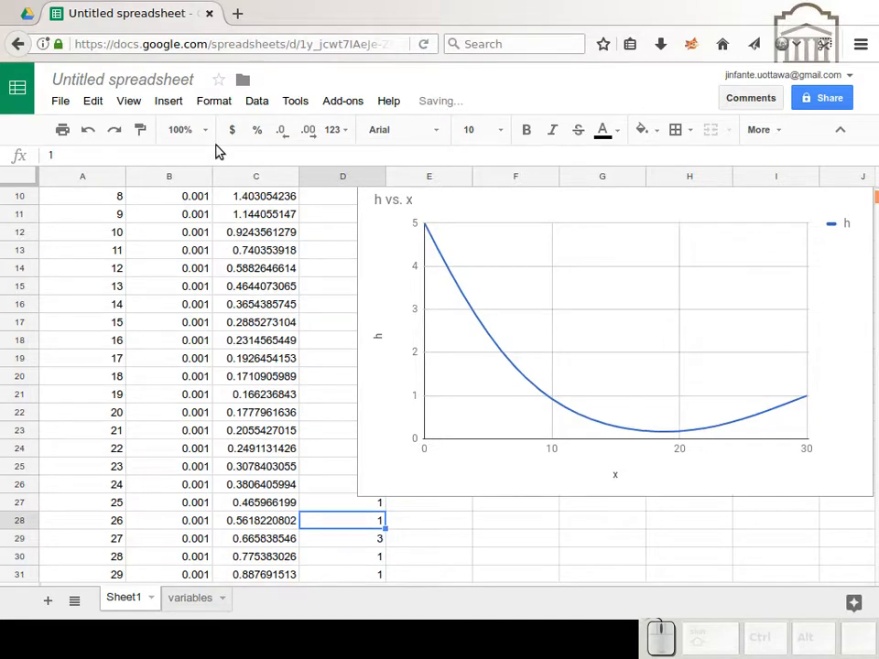
pyautogui.write('5')
pyautogui.press('Up')
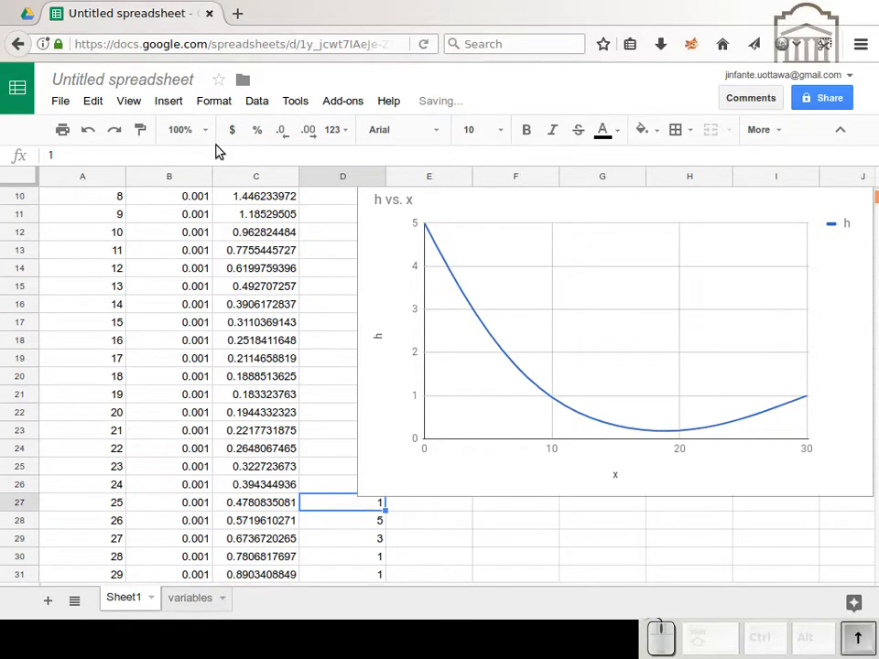
pyautogui.press('Up')
pyautogui.write('6')
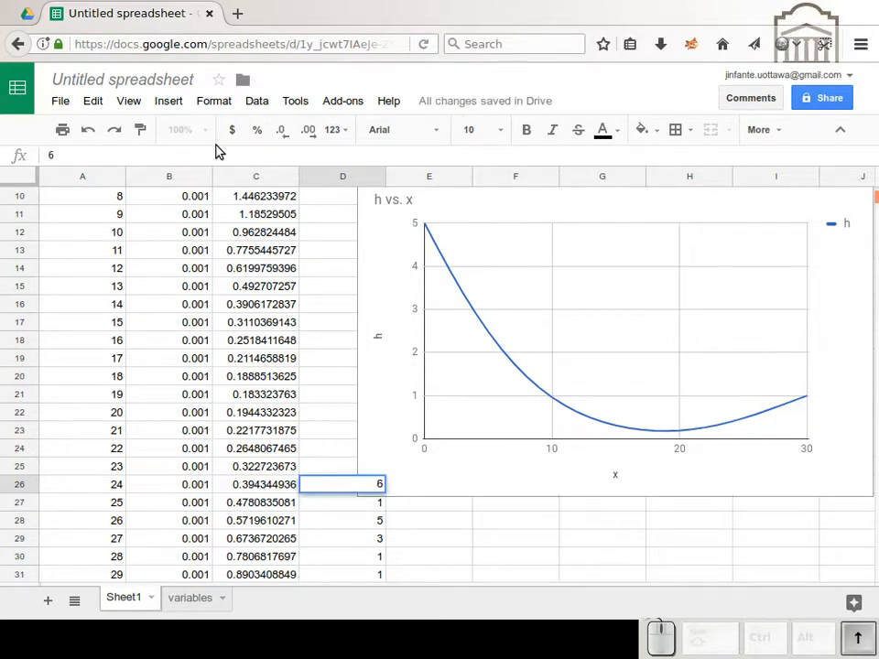
pyautogui.press('Up')
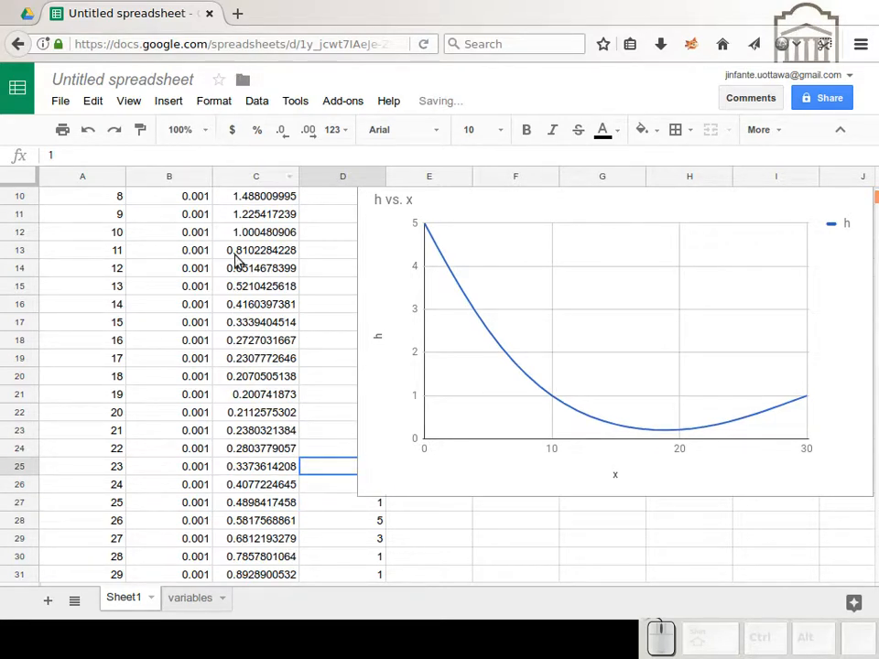
pyautogui.scroll(3, 226, 322)
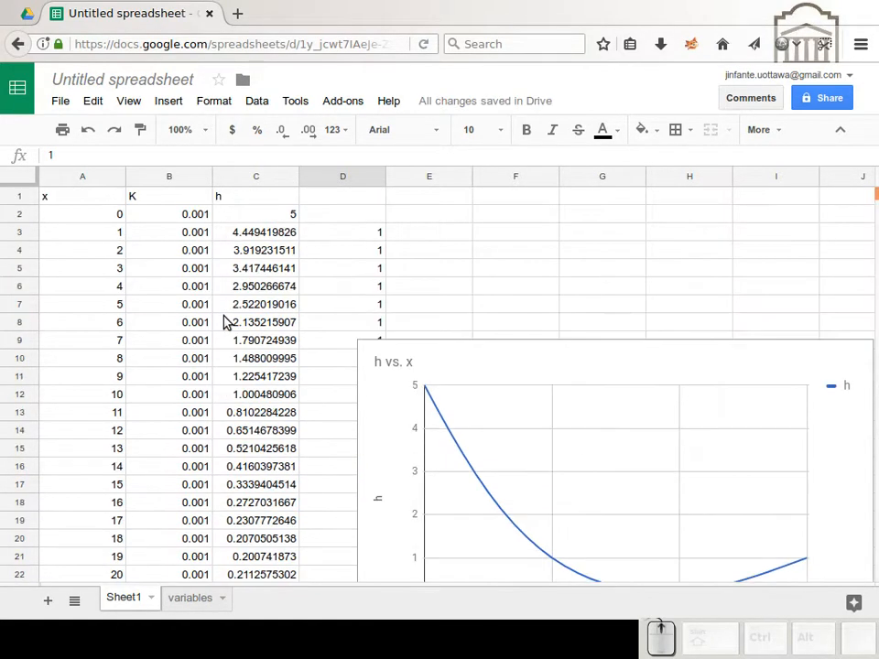
pyautogui.click(309, 345)
pyautogui.scroll(-2, 353, 329)
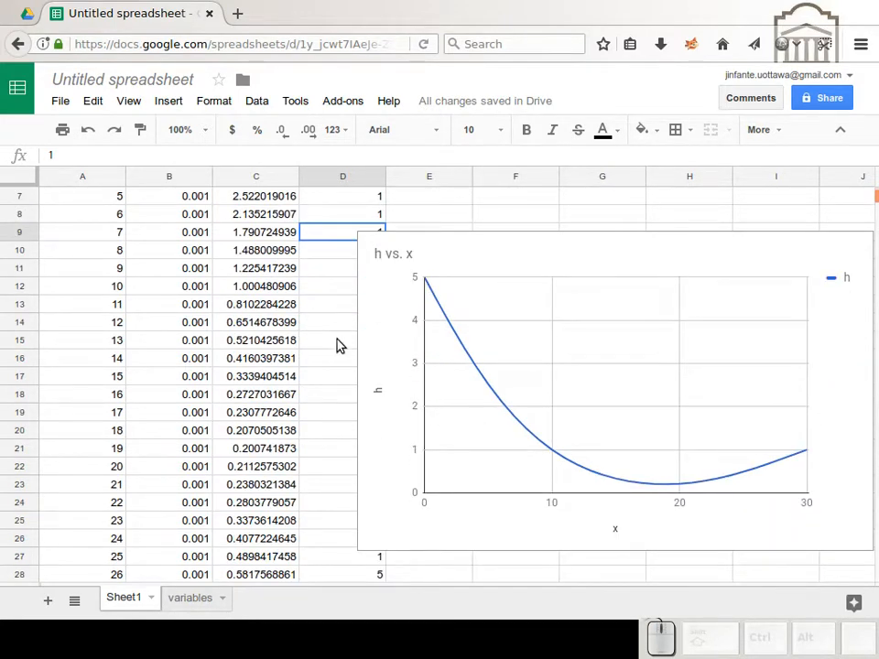
pyautogui.scroll(2, 338, 345)
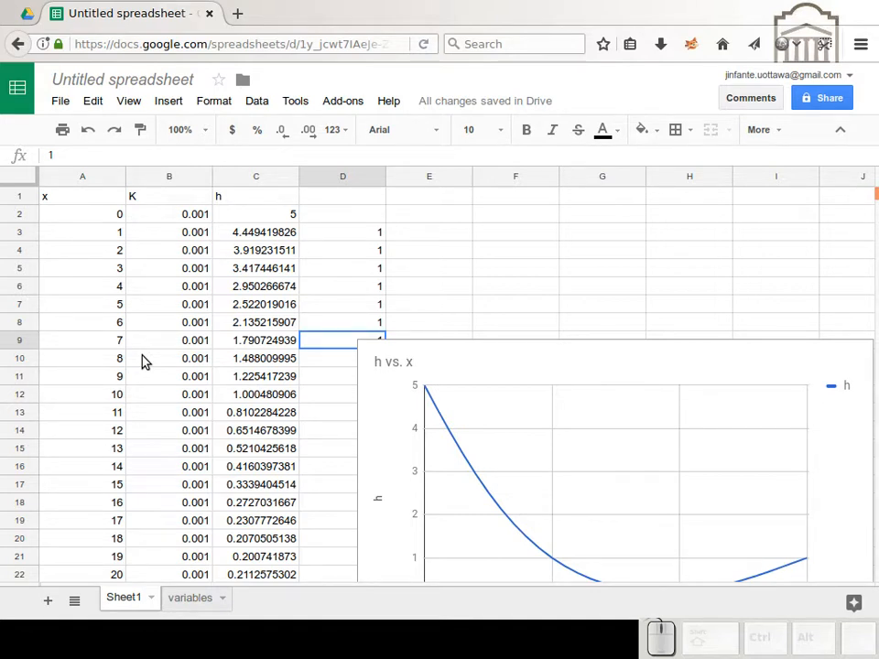
pyautogui.hotkey('ctrl', 'alt', 'Right')
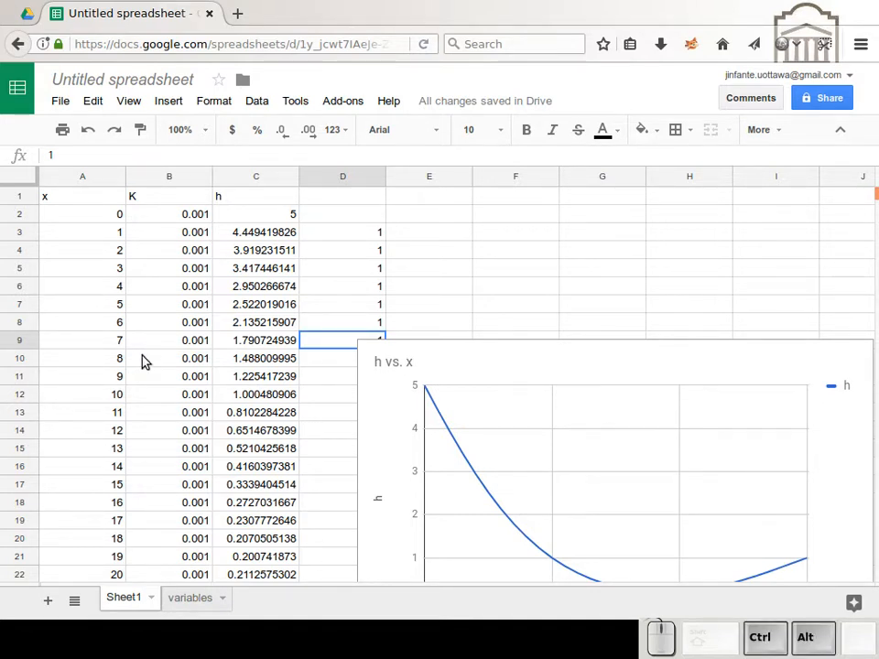